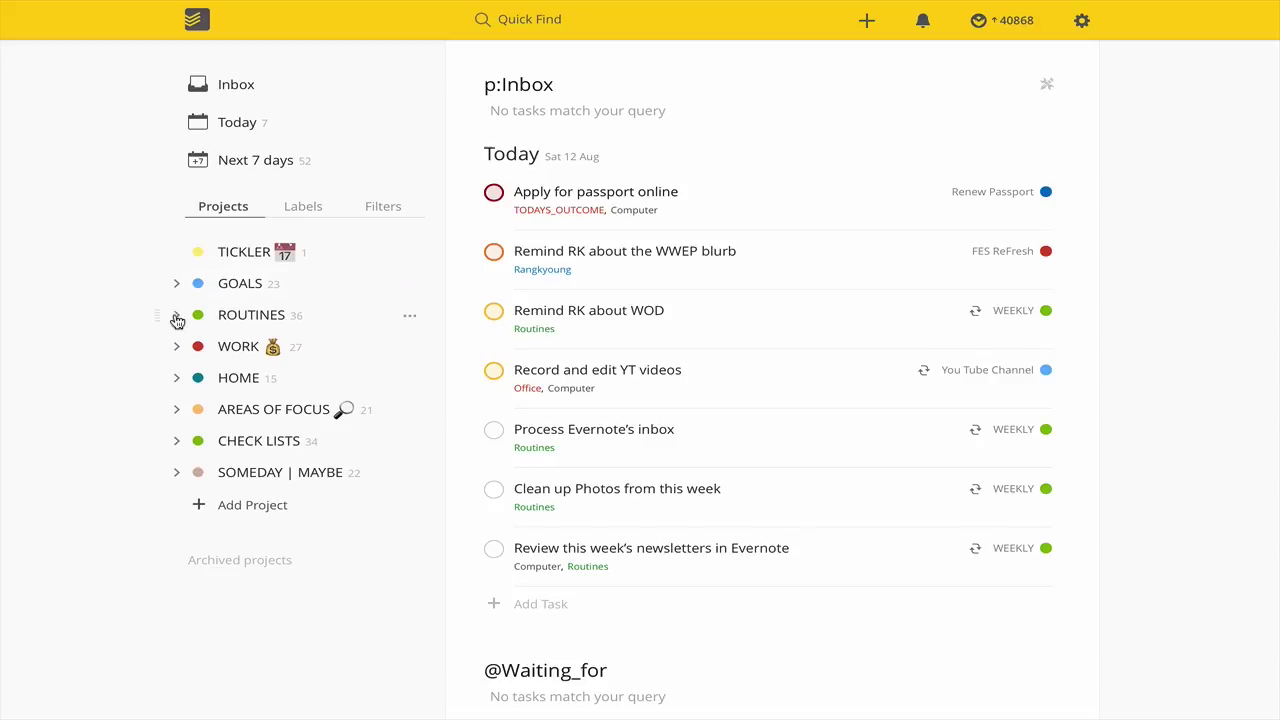
Open the DAILY project under ROUTINES, read the comment on "Complete End of Day routines", and collapse ROUTINES again
click(176, 316)
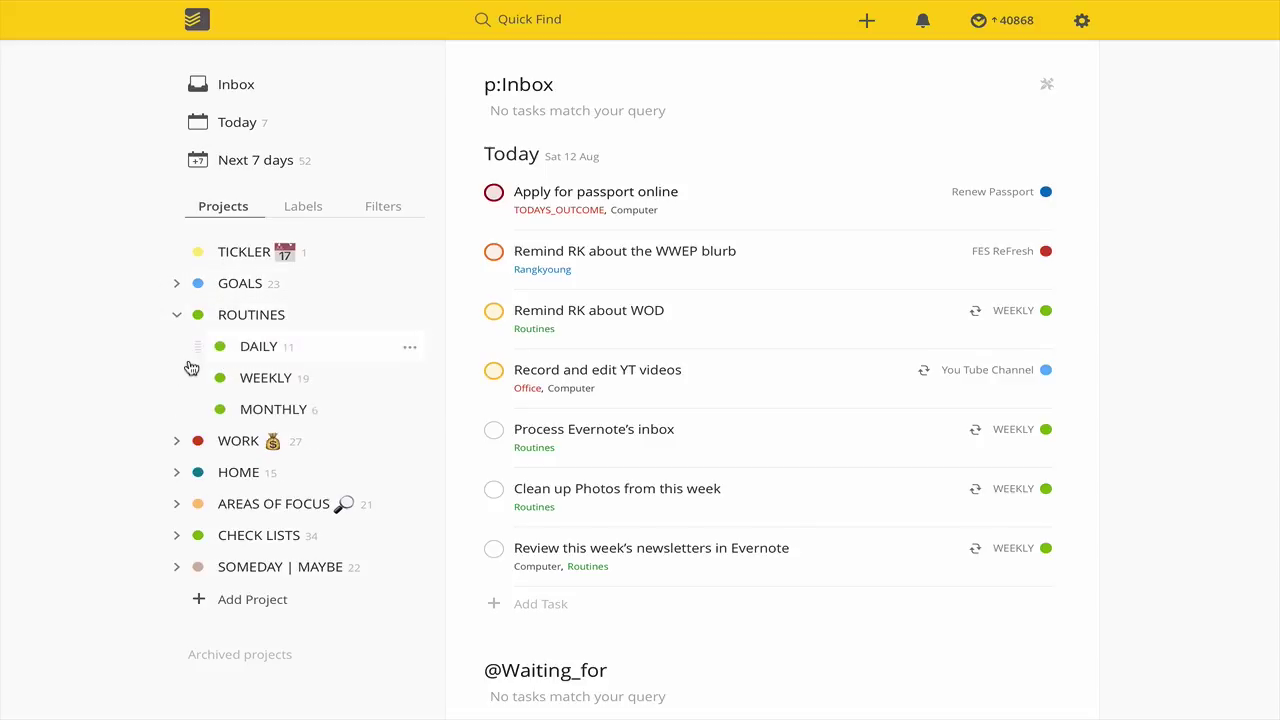
click(258, 350)
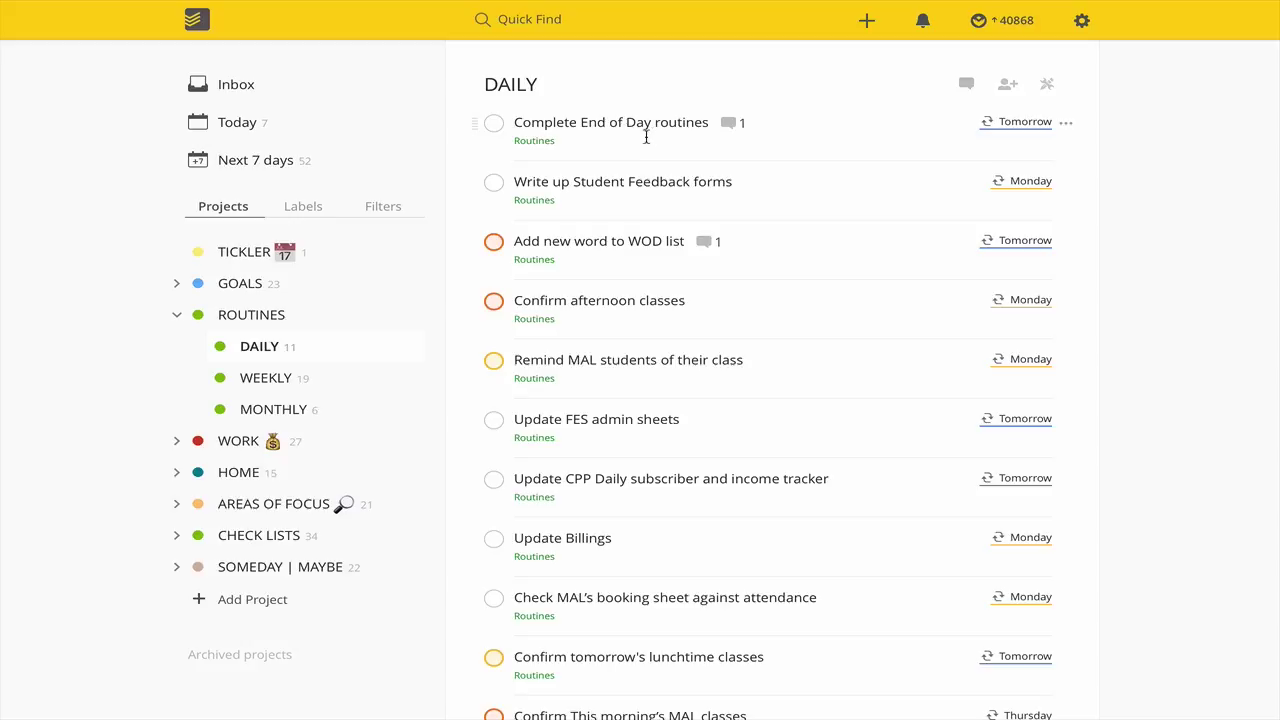
click(728, 130)
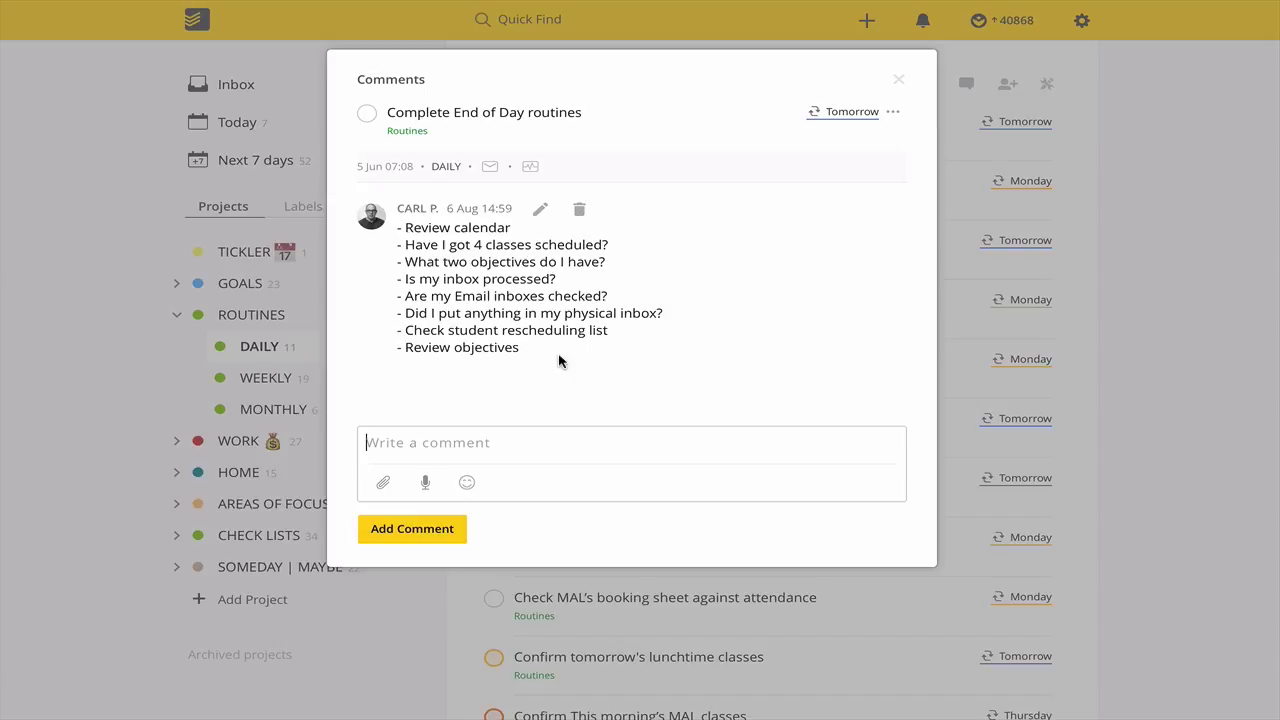
click(896, 81)
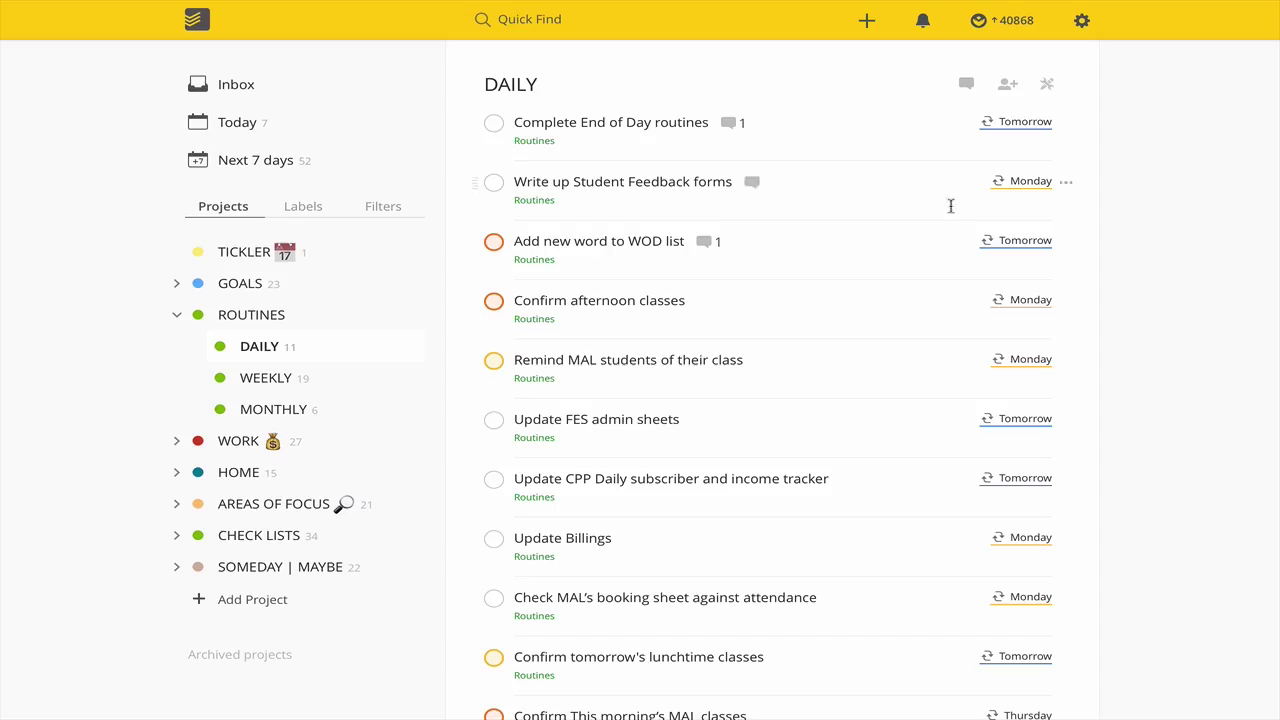
click(176, 316)
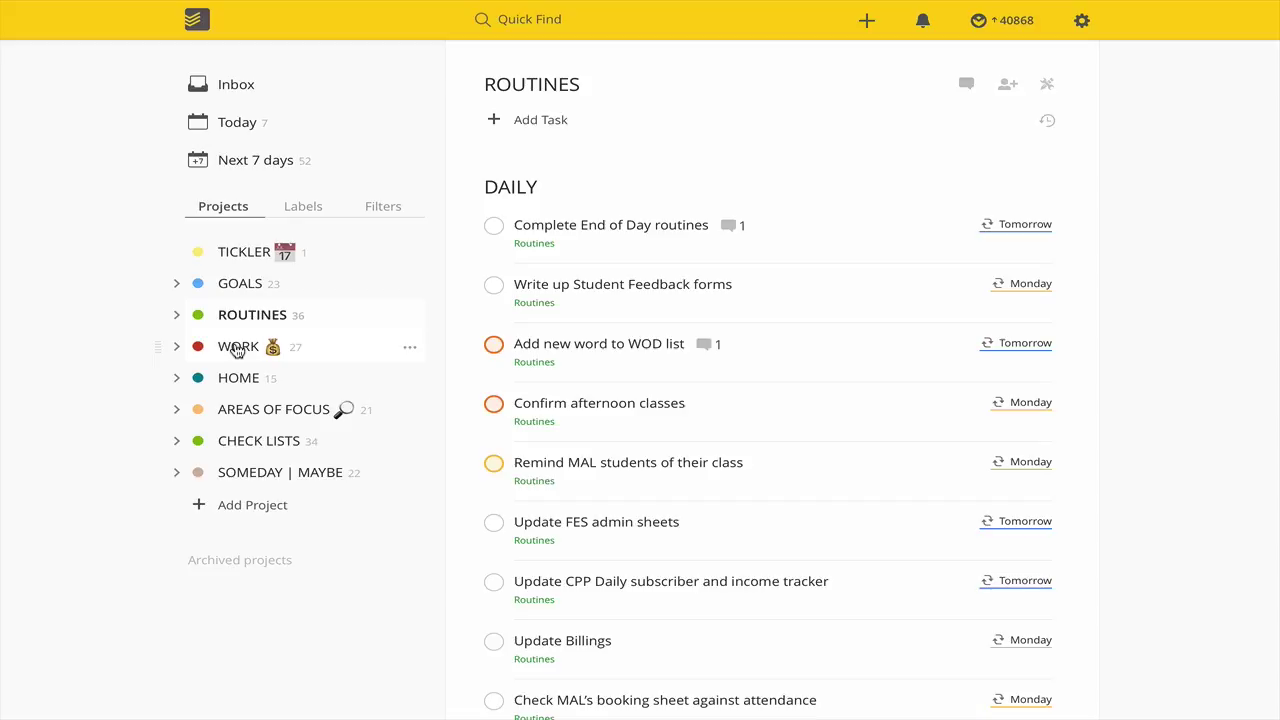
Inspect the query of the Objectives filter and list the tasks labelled TODAYS_OUTCOME
click(396, 213)
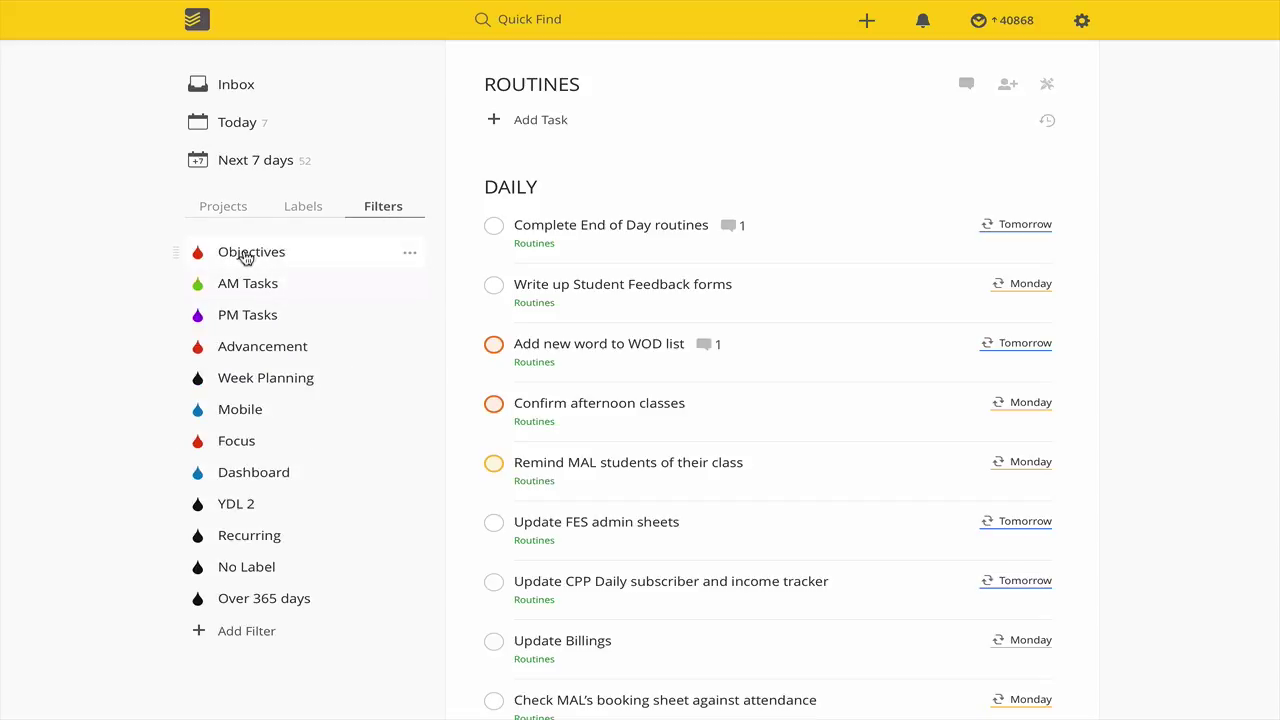
click(242, 253)
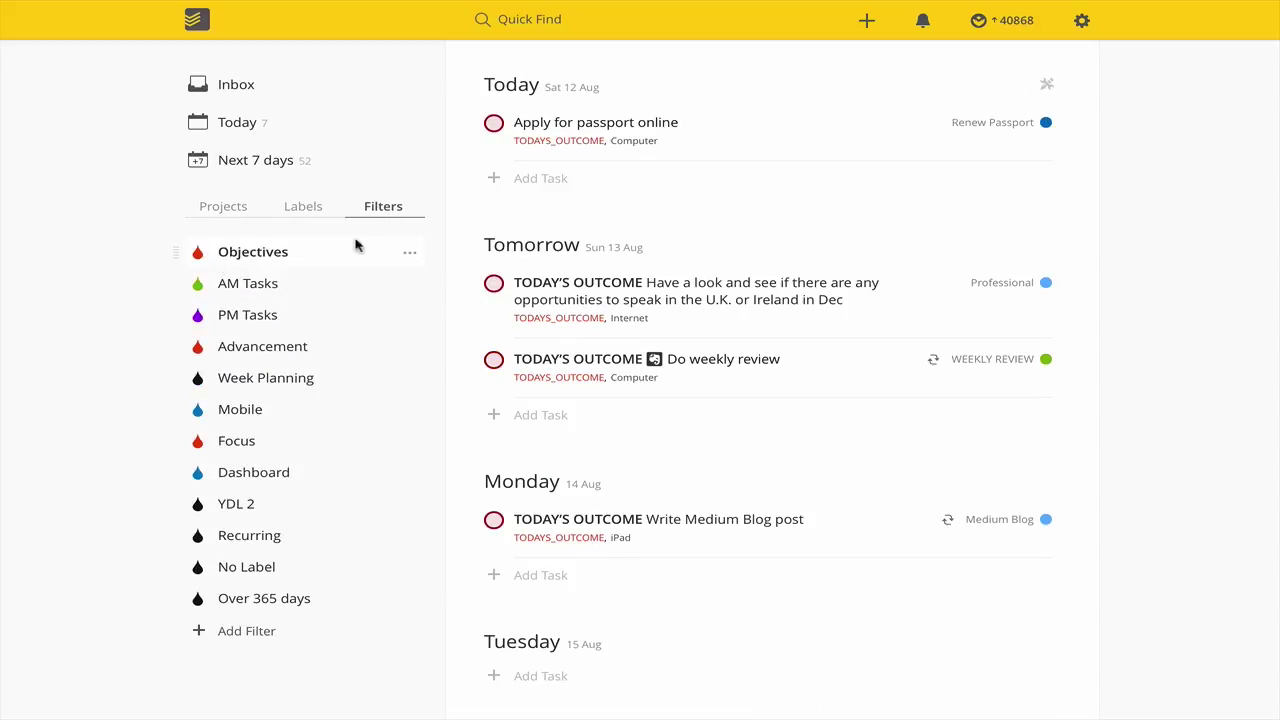
click(405, 252)
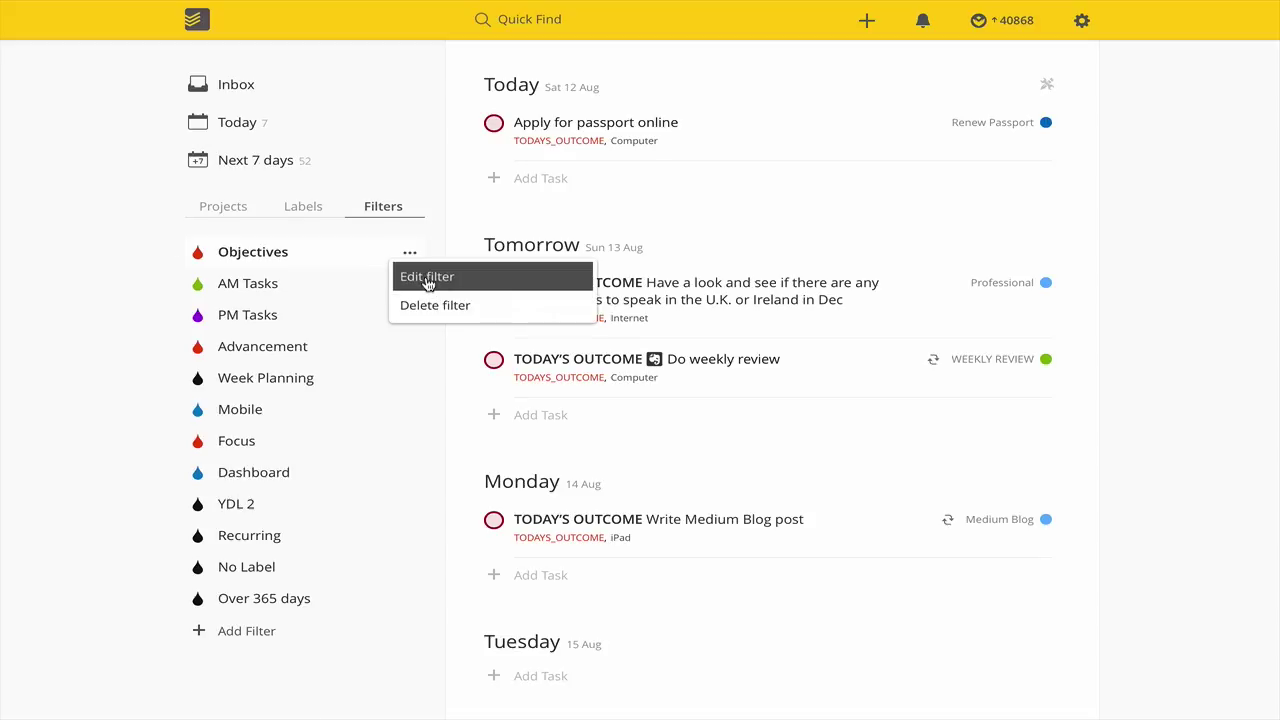
click(426, 276)
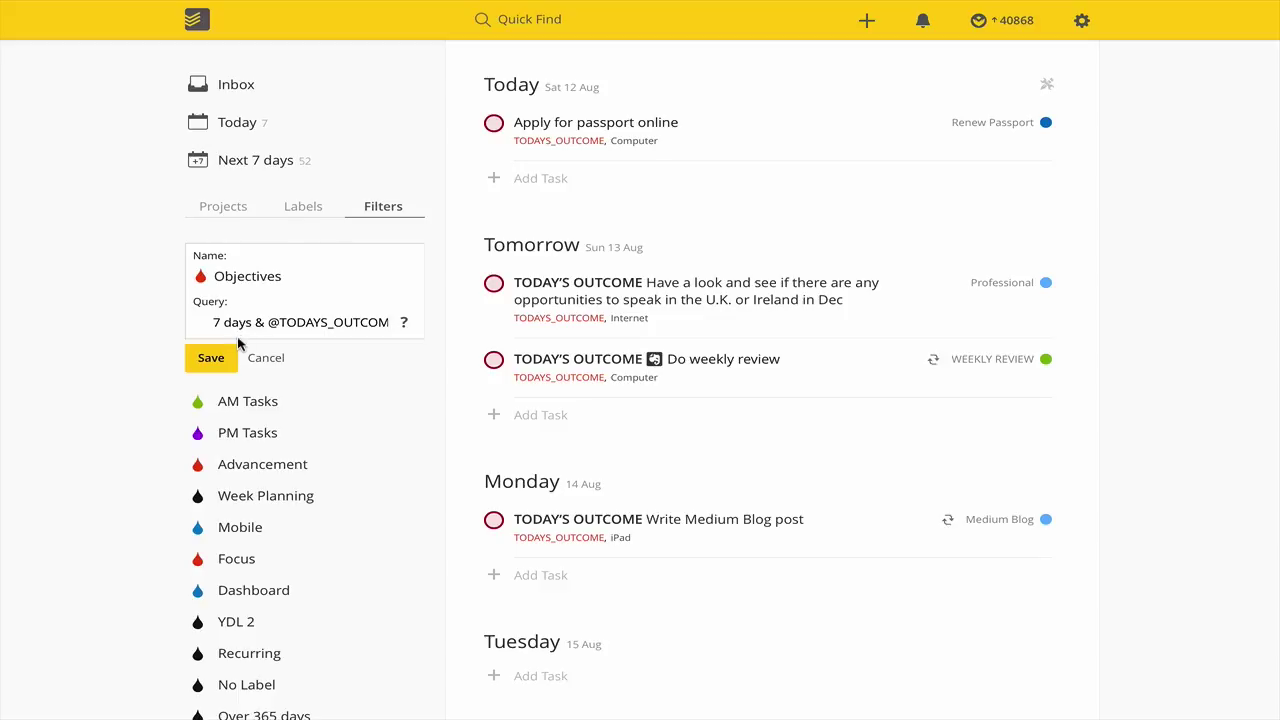
click(582, 320)
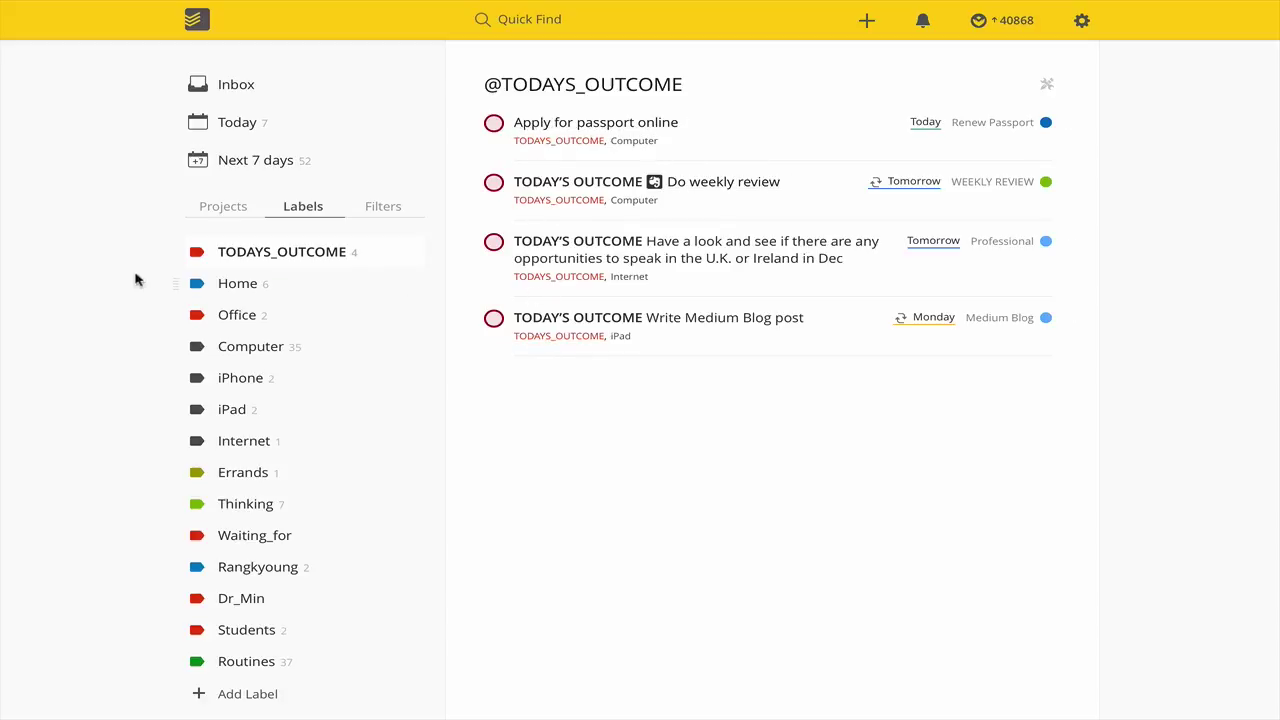
Return to the Objectives filter and review the objectives scheduled for each day from today through Friday
click(379, 208)
click(272, 262)
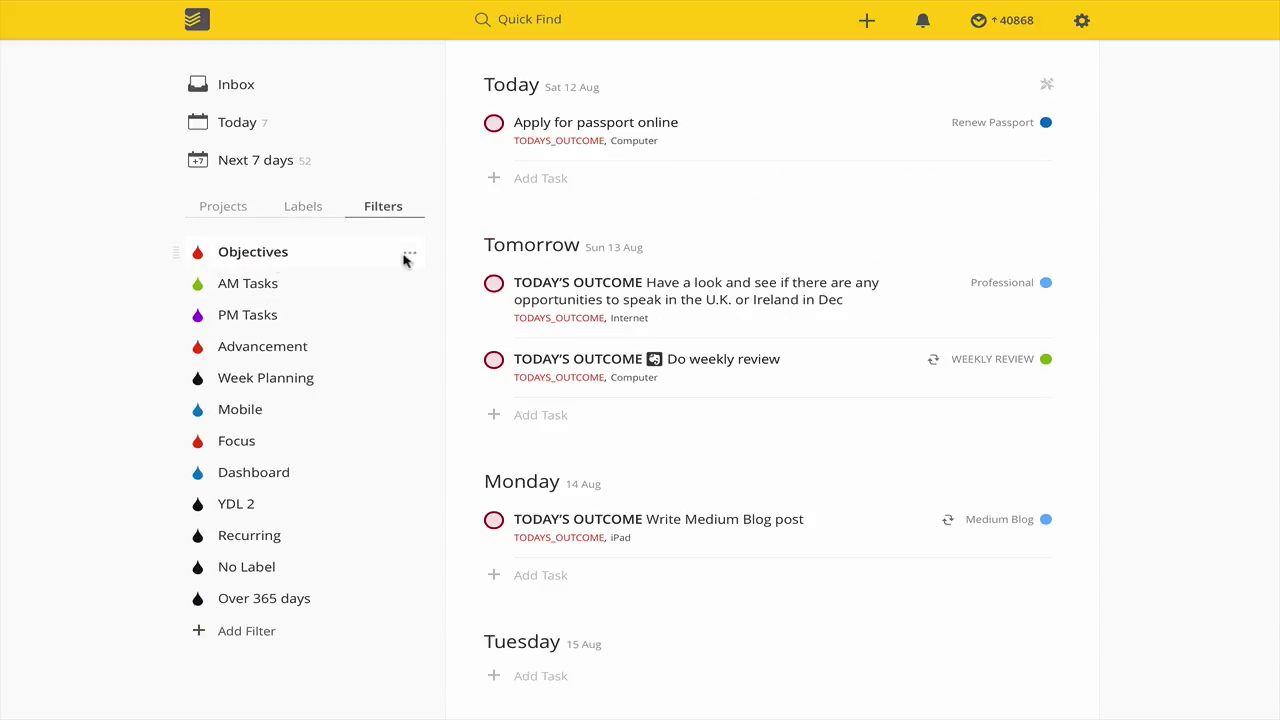
scroll(714, 437, down, 3)
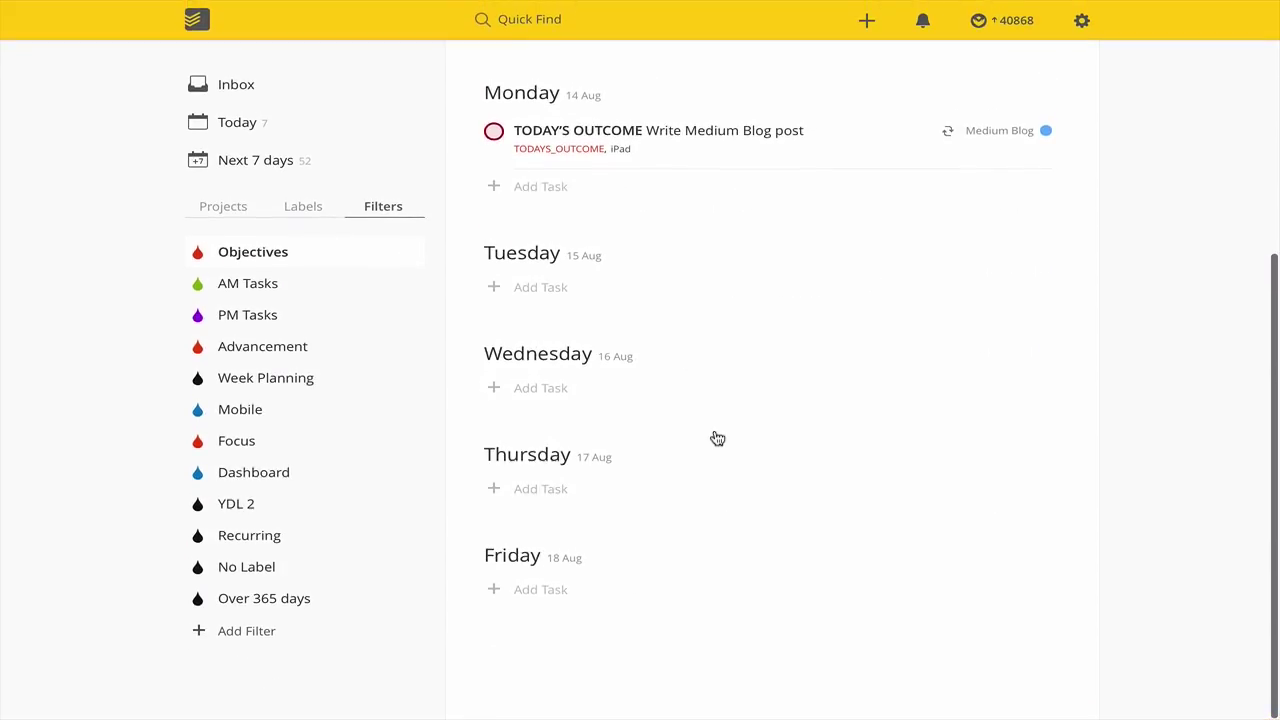
scroll(714, 437, up, 5)
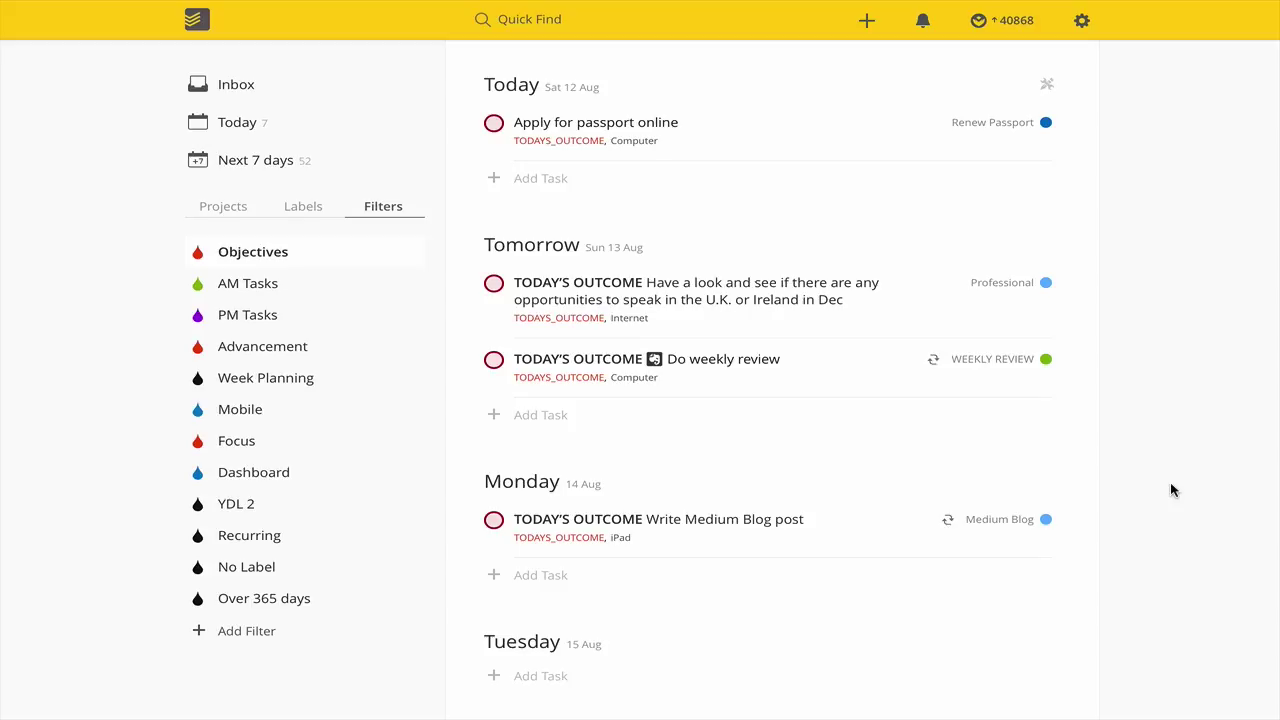
scroll(1172, 490, down, 2)
scroll(1172, 490, up, 1)
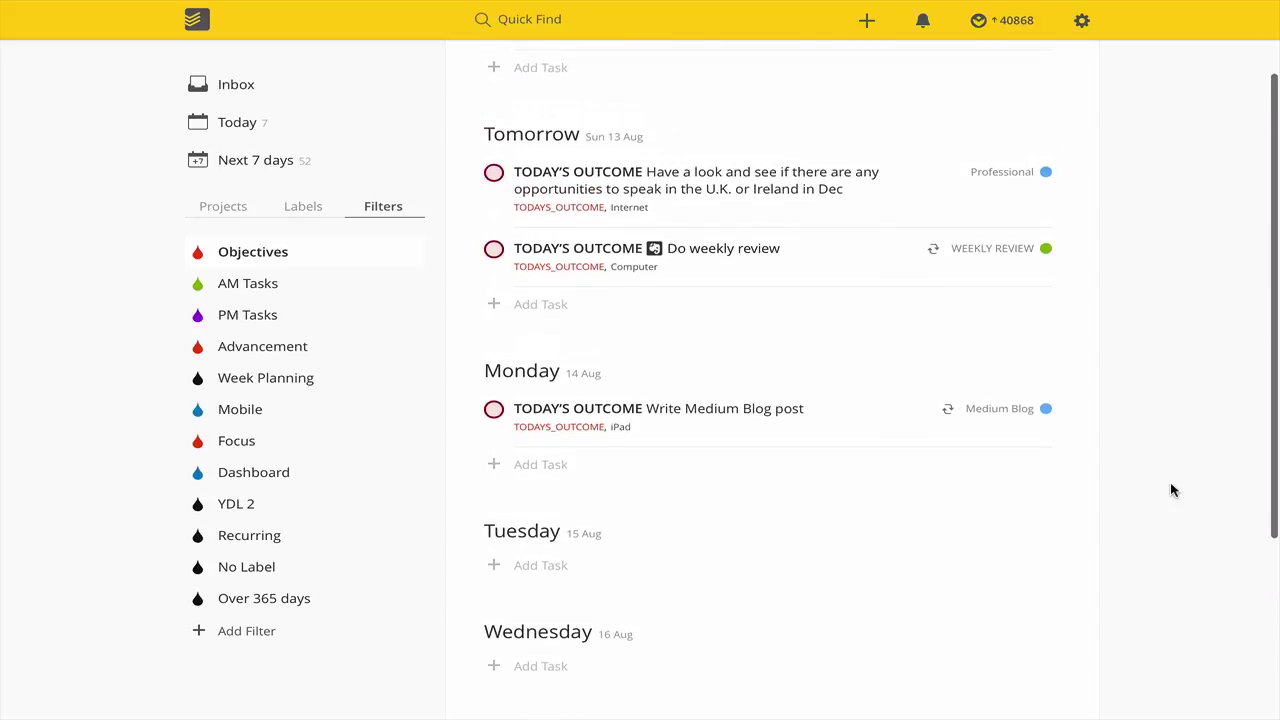
scroll(1172, 490, down, 2)
scroll(1172, 490, down, 1)
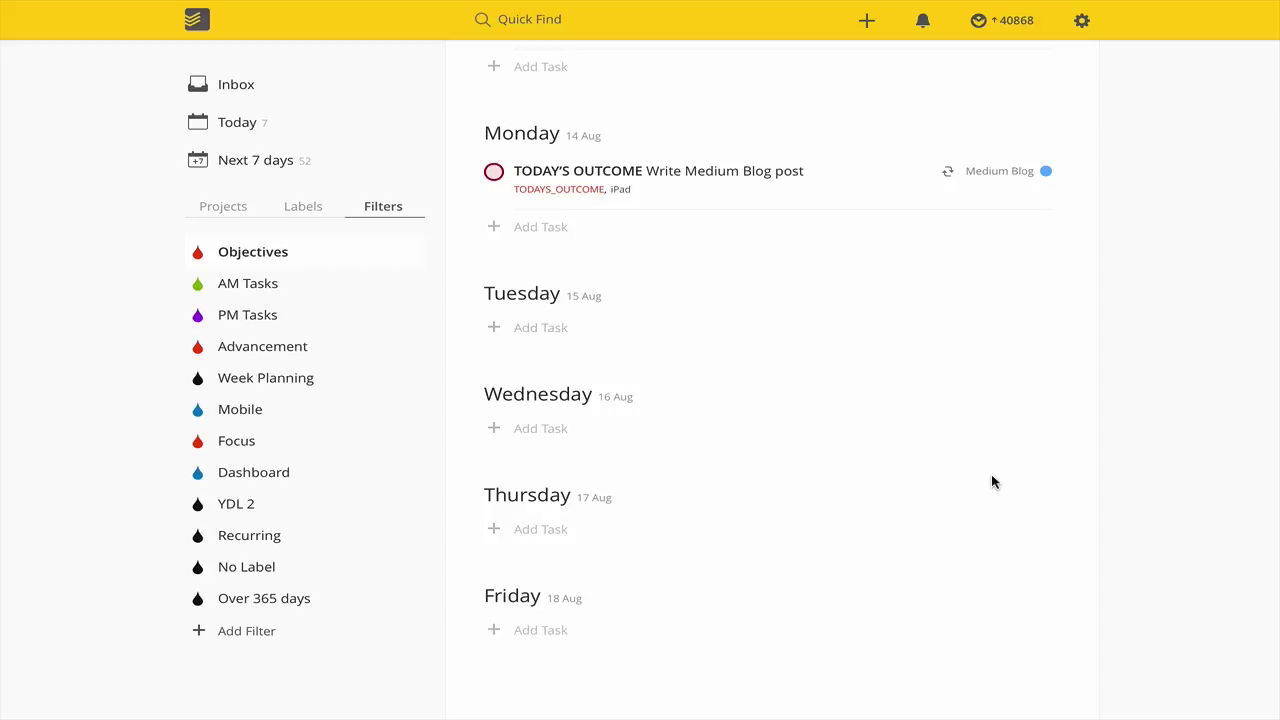
scroll(991, 482, up, 5)
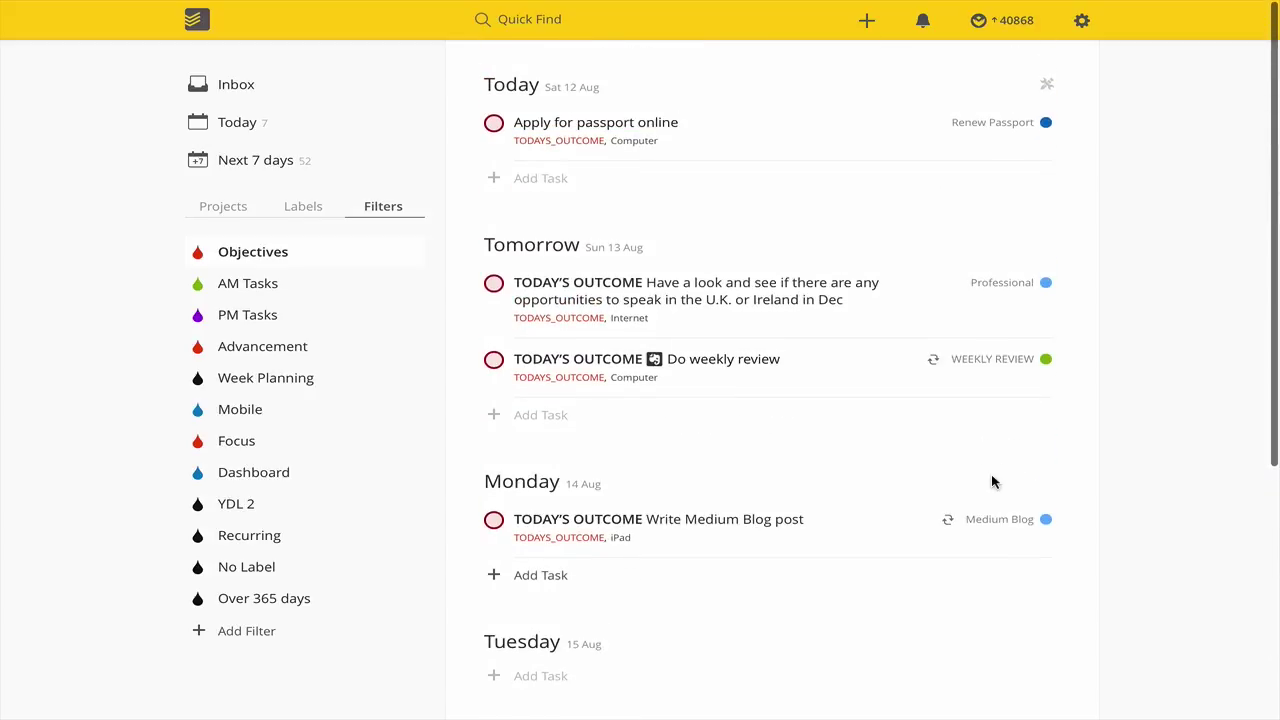
Open the Next 7 days view and look through the tasks for today and tomorrow
click(243, 163)
scroll(1258, 456, down, 6)
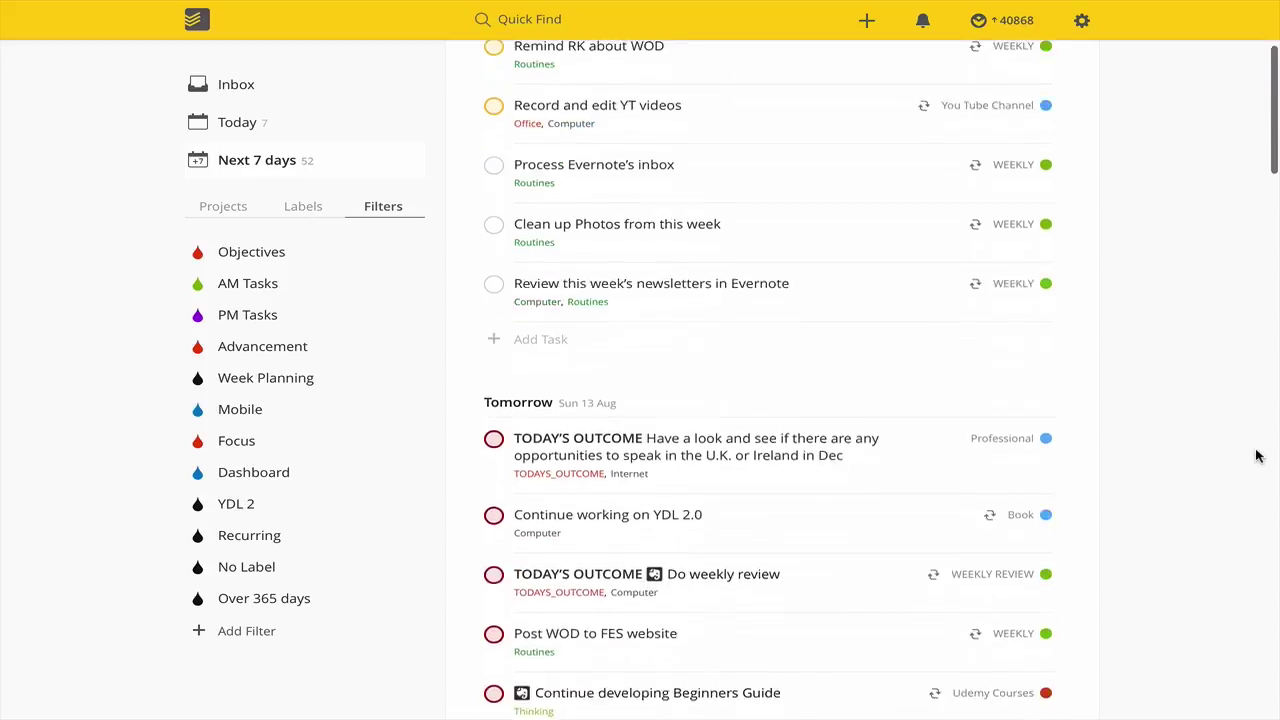
scroll(518, 146, up, 6)
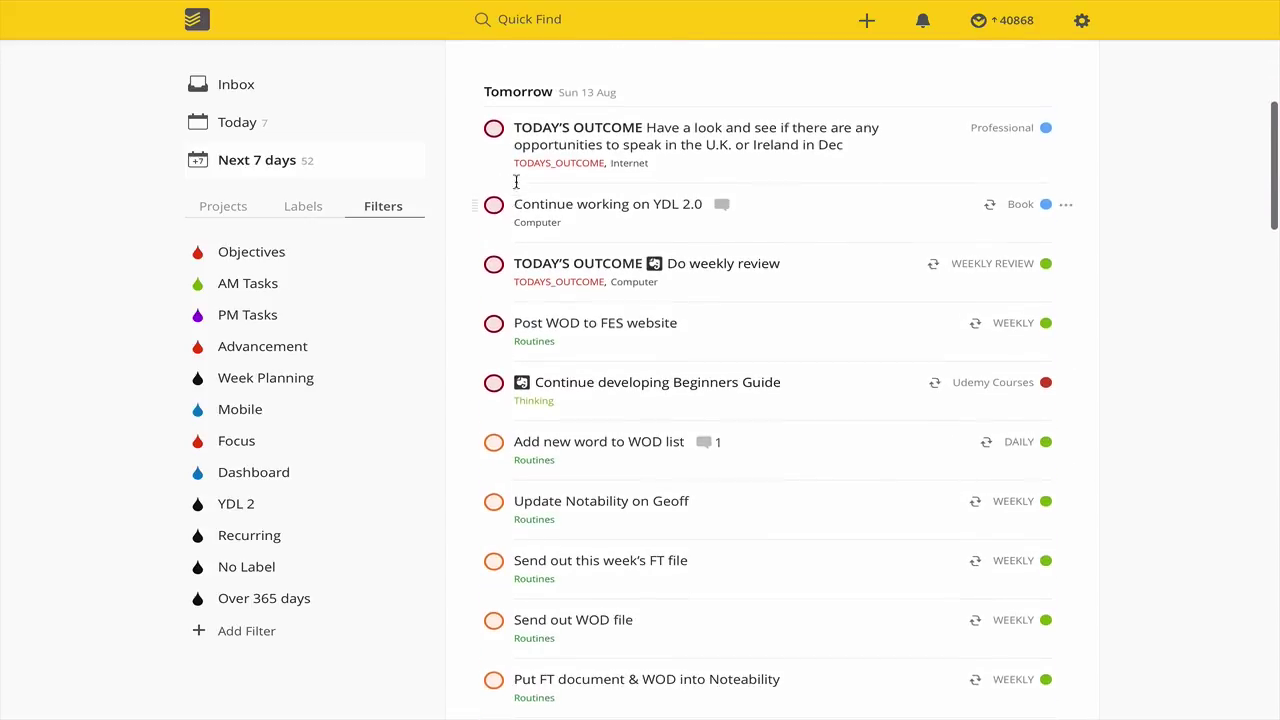
scroll(1076, 328, down, 6)
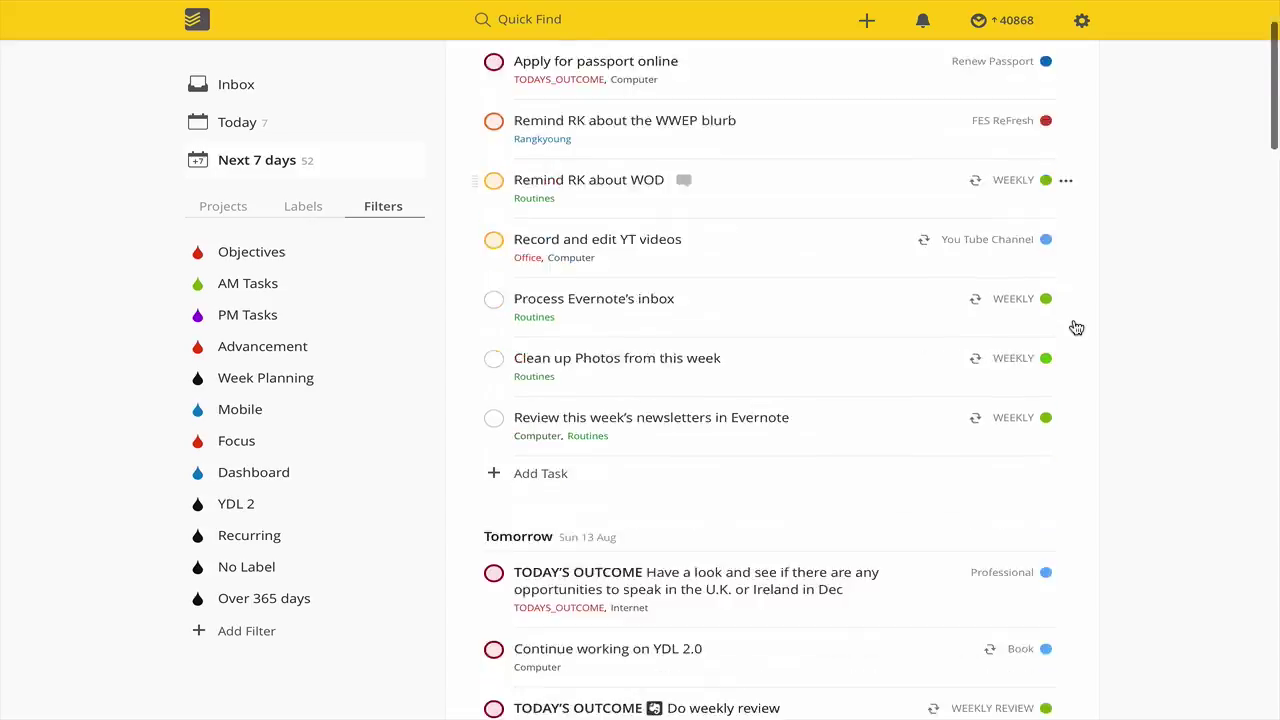
scroll(398, 275, down, 6)
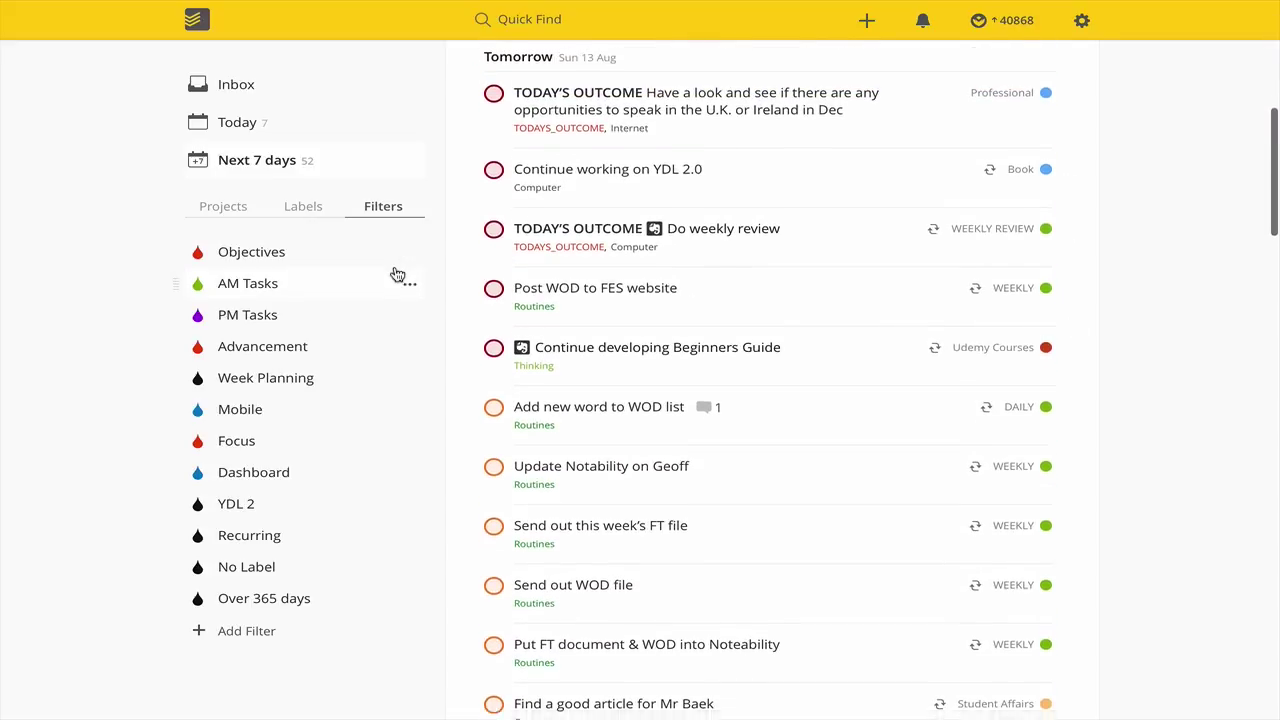
scroll(397, 275, up, 3)
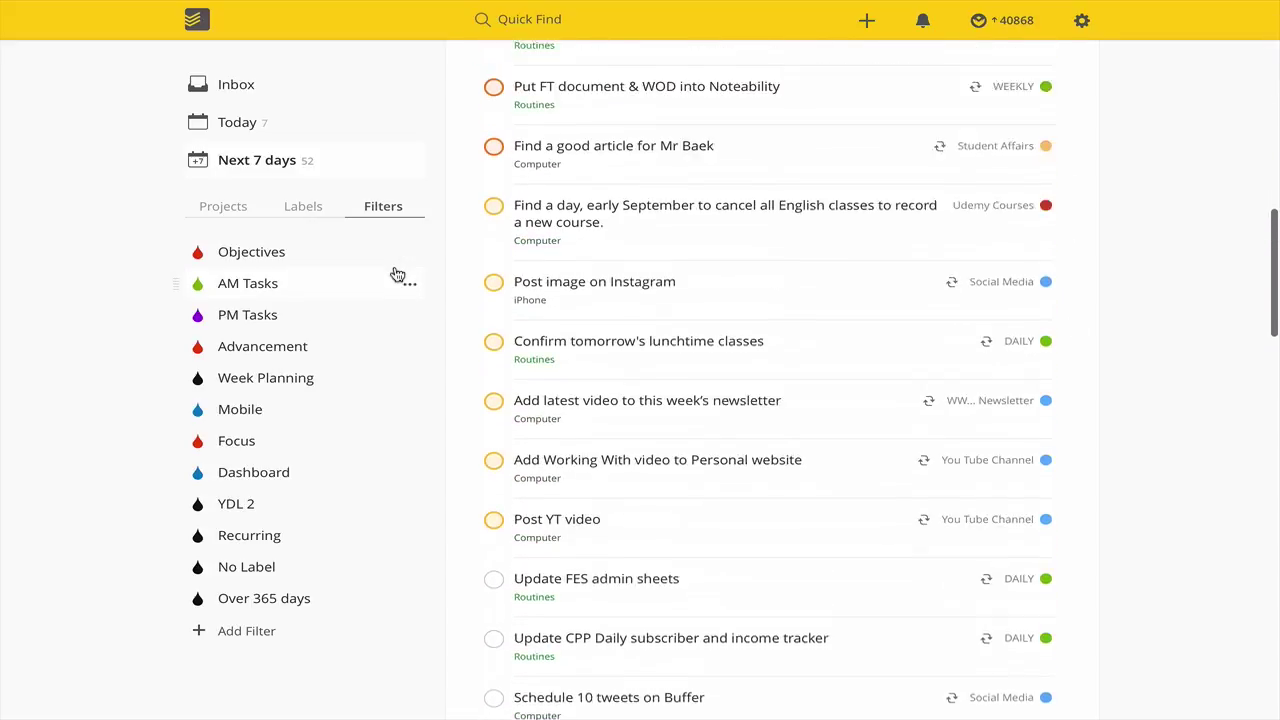
Switch to the Calendar app and show the week starting Monday 14 August 2017
key(ctrl+Right)
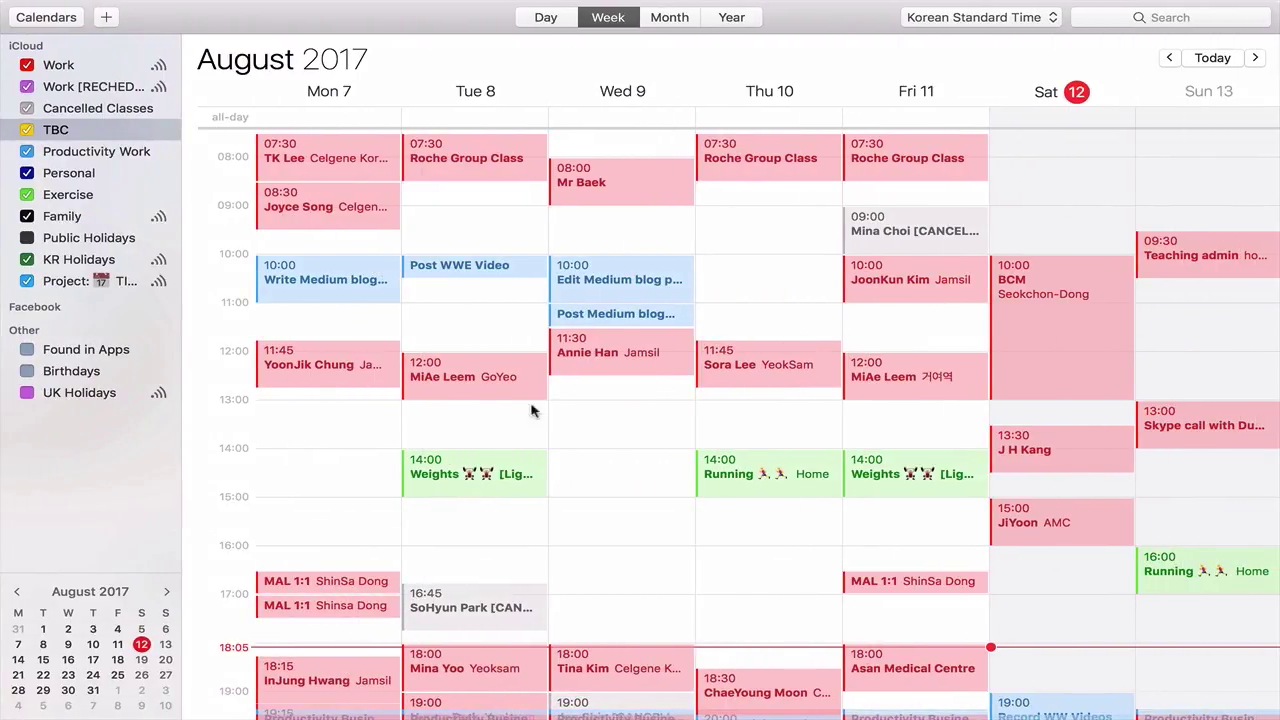
scroll(652, 475, down, 2)
scroll(652, 475, up, 2)
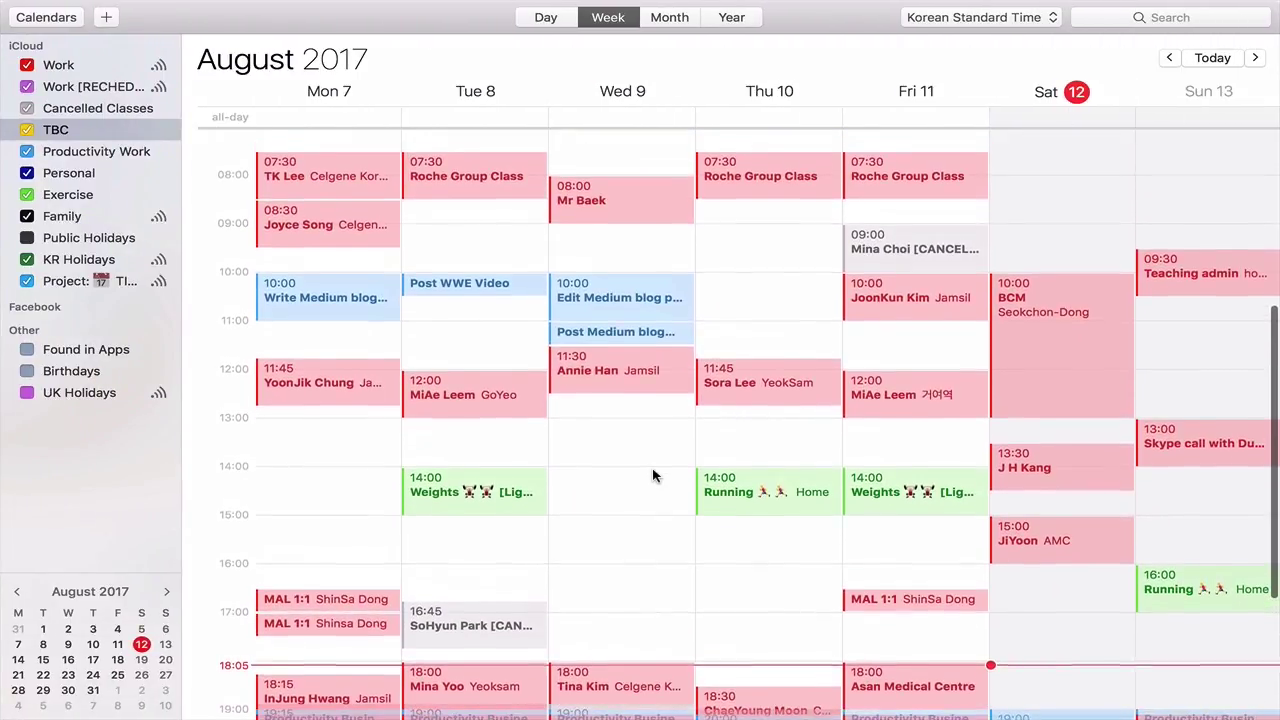
scroll(803, 420, right, 3)
scroll(803, 420, right, 6)
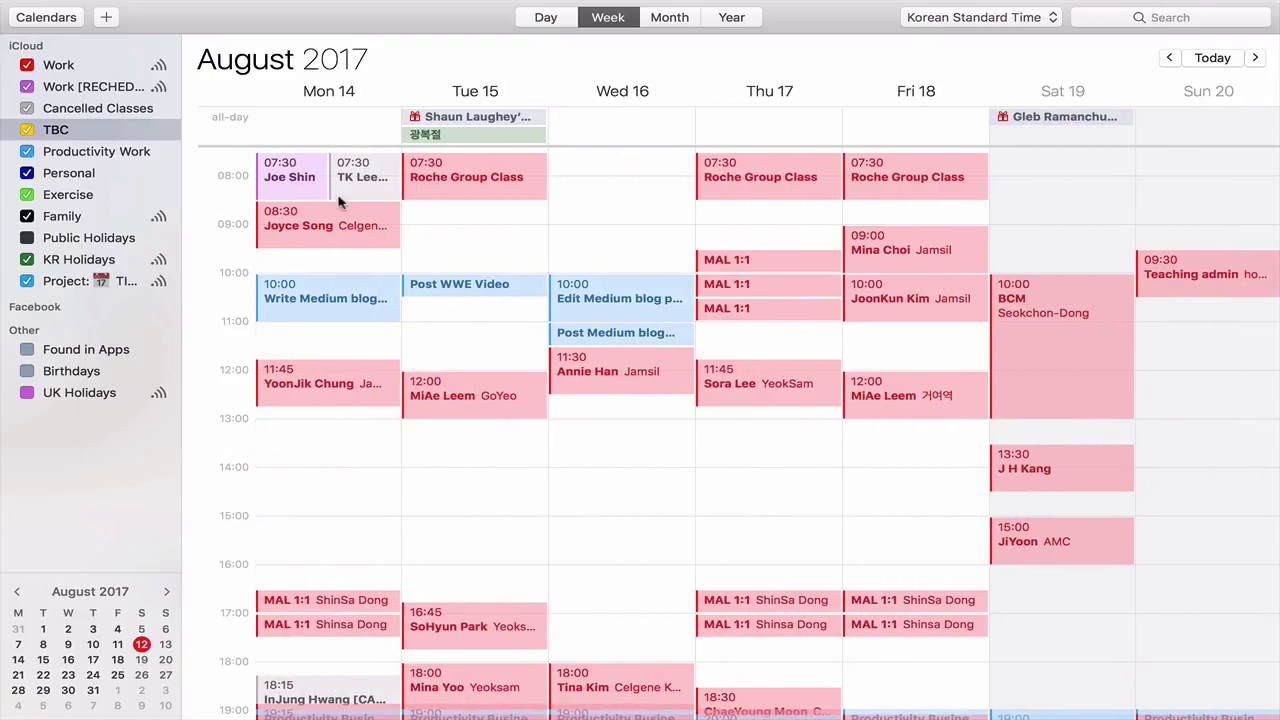
Examine Monday 14 August's events from early morning to late evening, including the cancelled and rescheduled classes
scroll(337, 474, down, 2)
scroll(337, 474, down, 5)
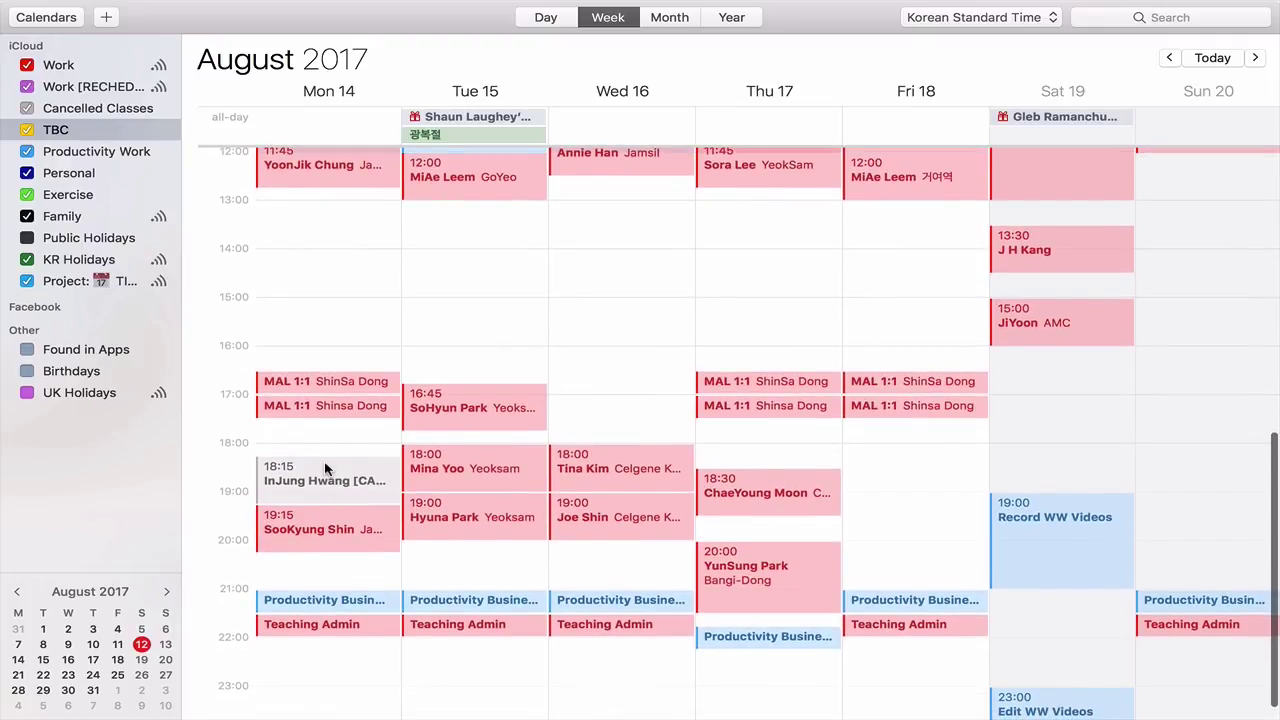
scroll(339, 482, up, 12)
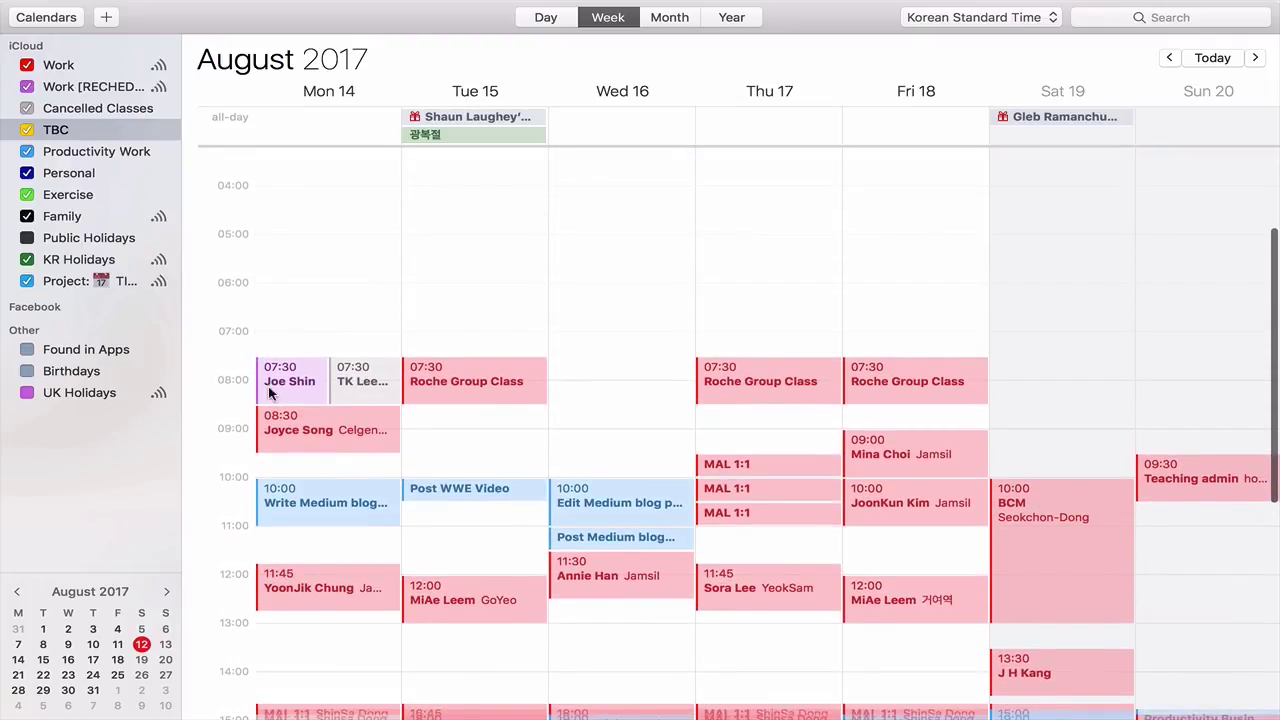
scroll(296, 386, down, 13)
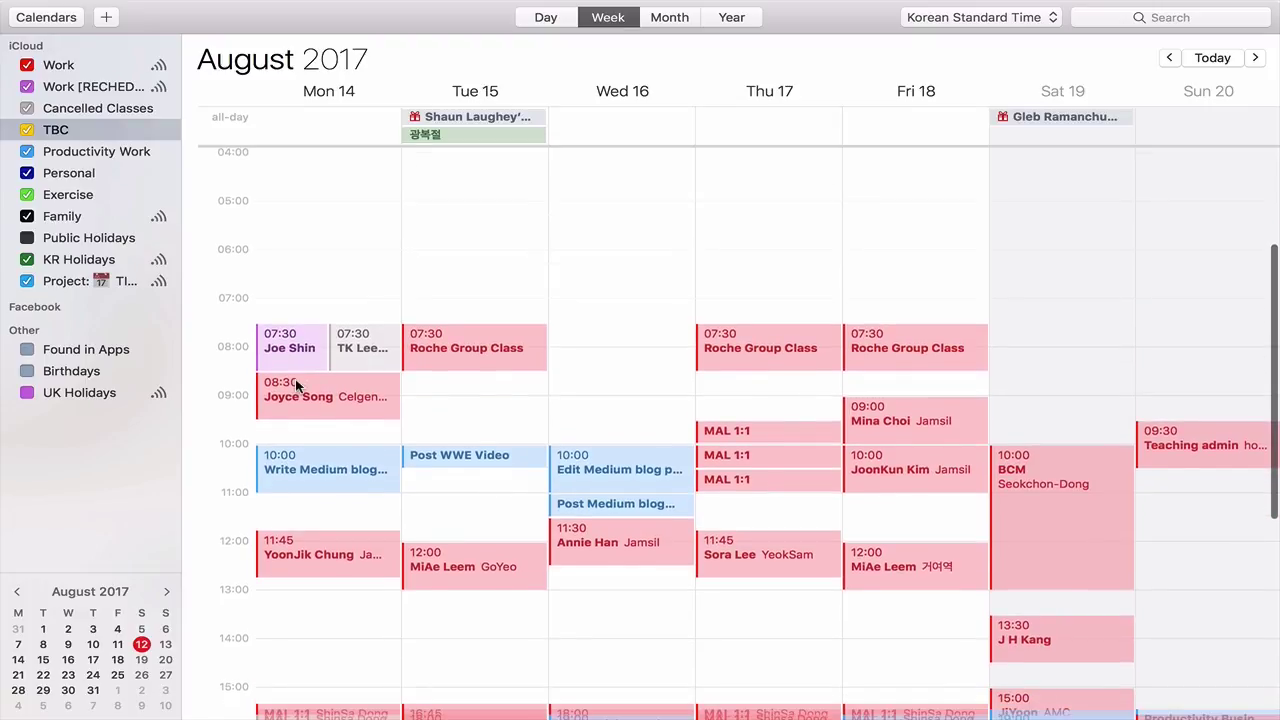
scroll(296, 386, up, 3)
scroll(296, 386, up, 6)
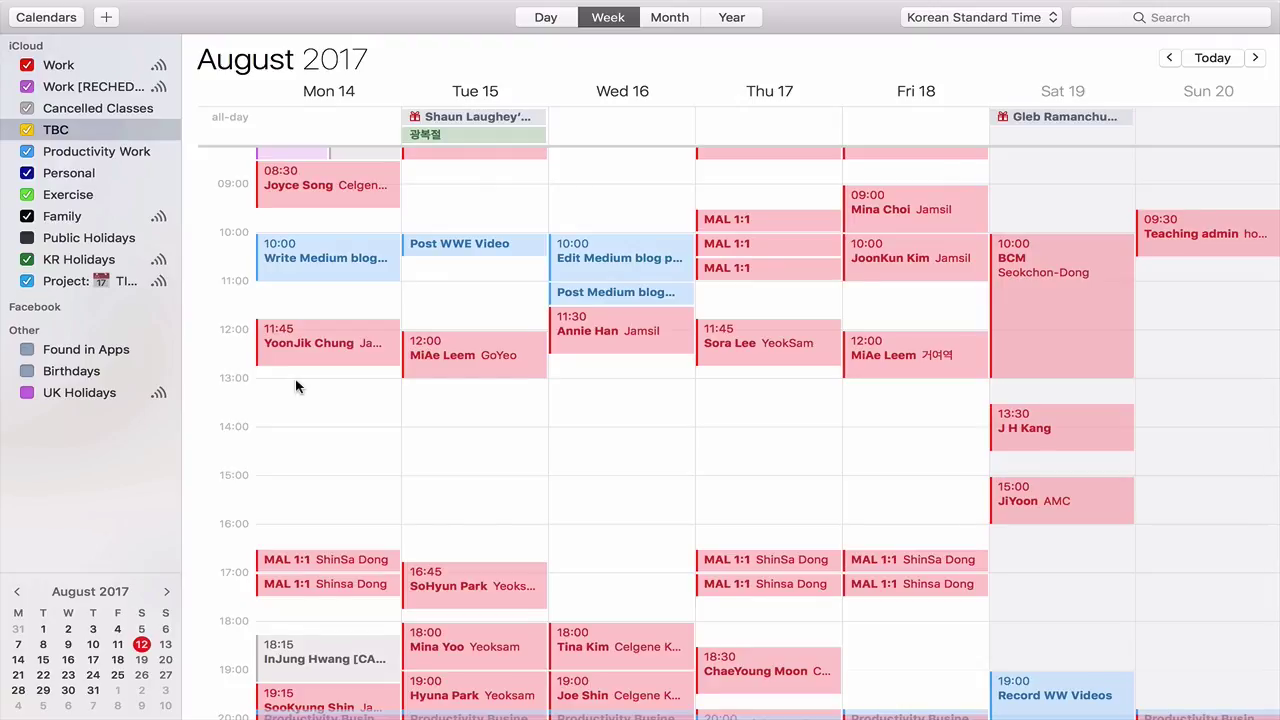
Switch back to Todoist and review the Next 7 days tasks planned for Sunday and Monday
key(ctrl+Left)
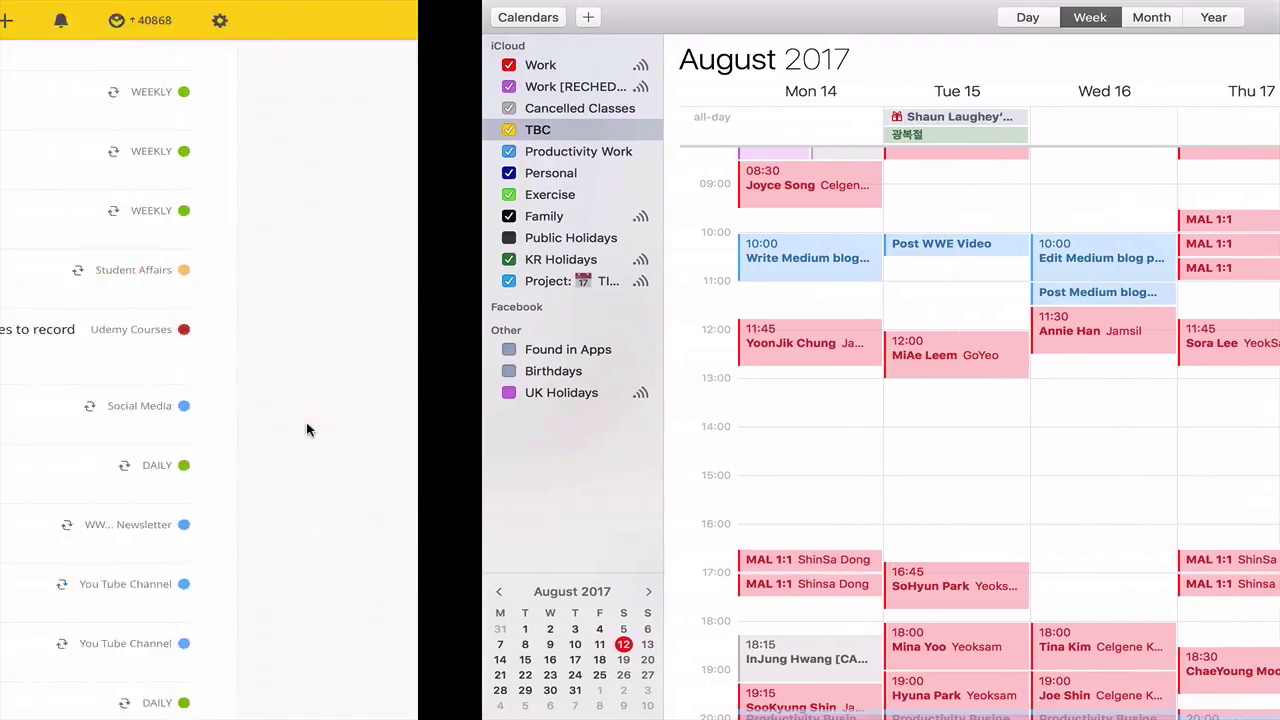
scroll(690, 340, up, 4)
scroll(676, 320, down, 7)
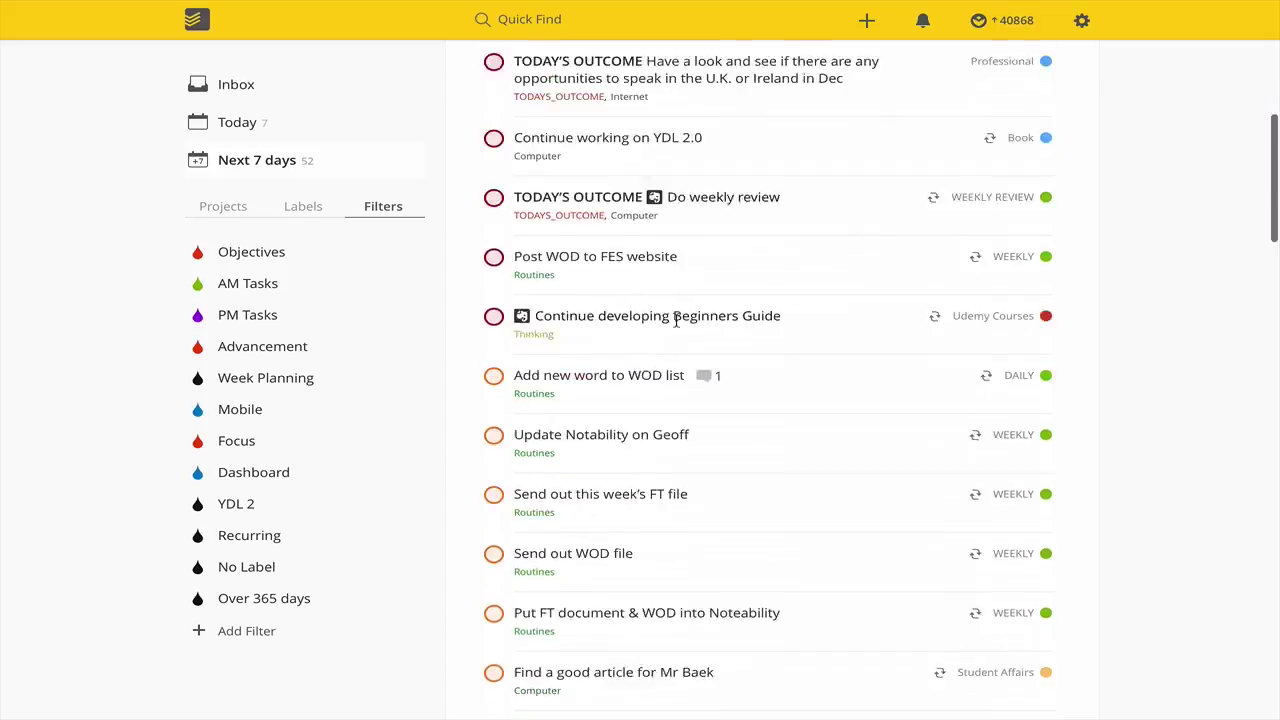
scroll(676, 320, up, 6)
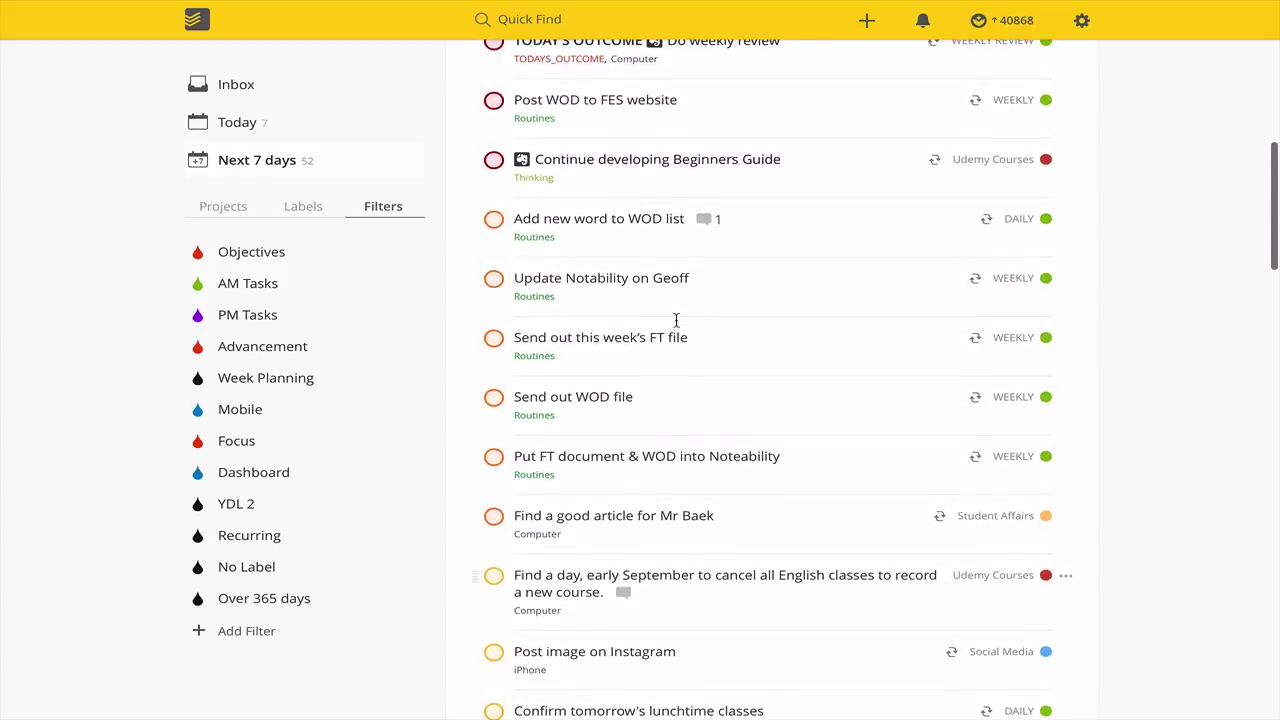
scroll(771, 254, up, 2)
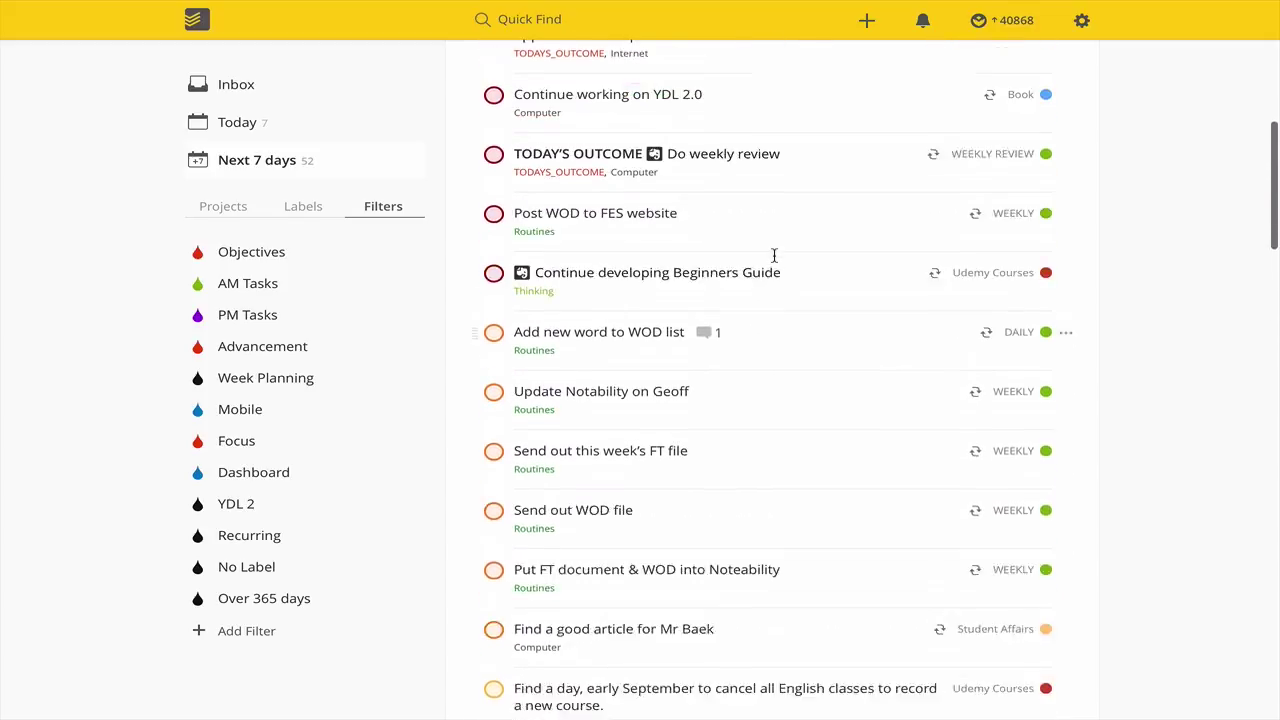
scroll(773, 255, up, 1)
scroll(773, 255, down, 10)
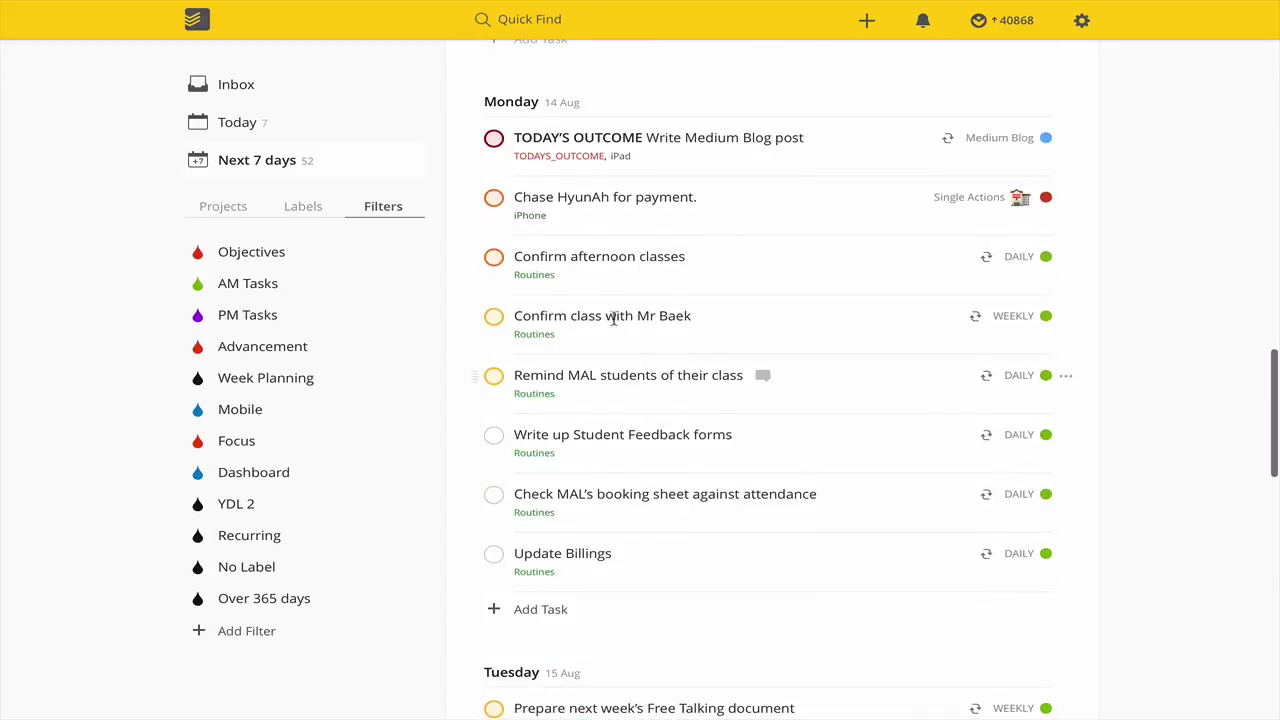
scroll(725, 356, up, 7)
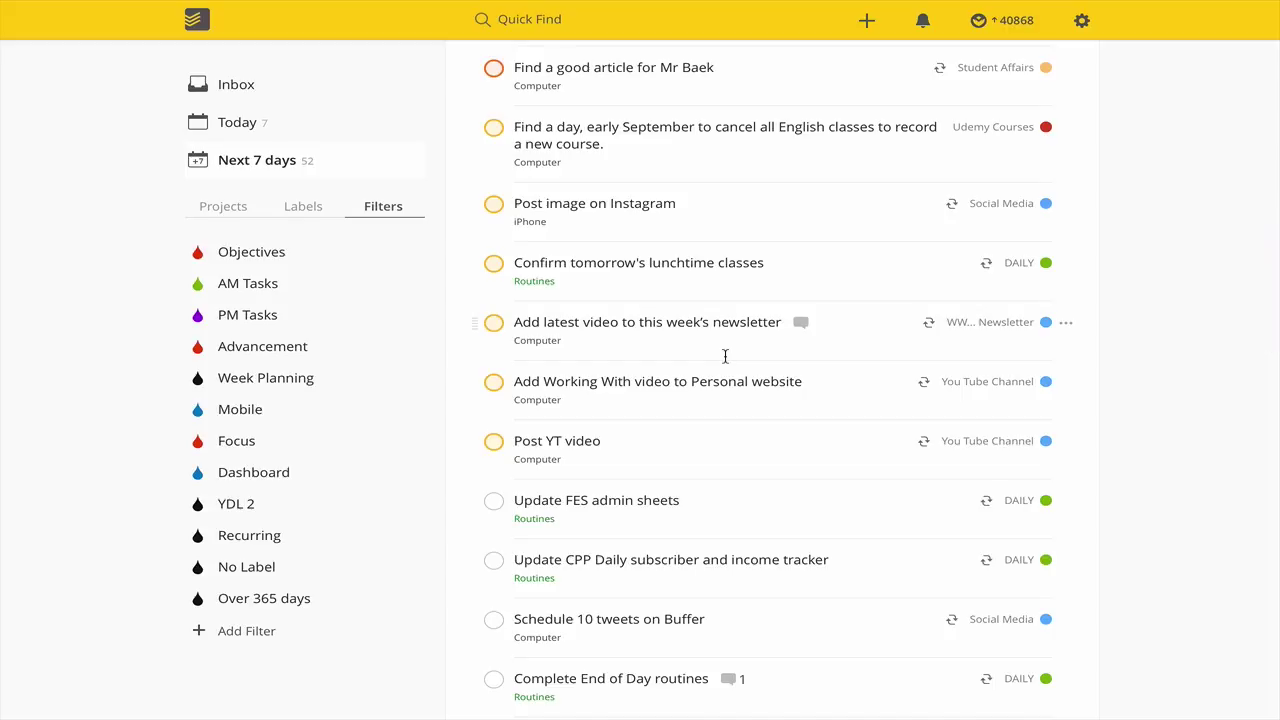
scroll(725, 356, up, 6)
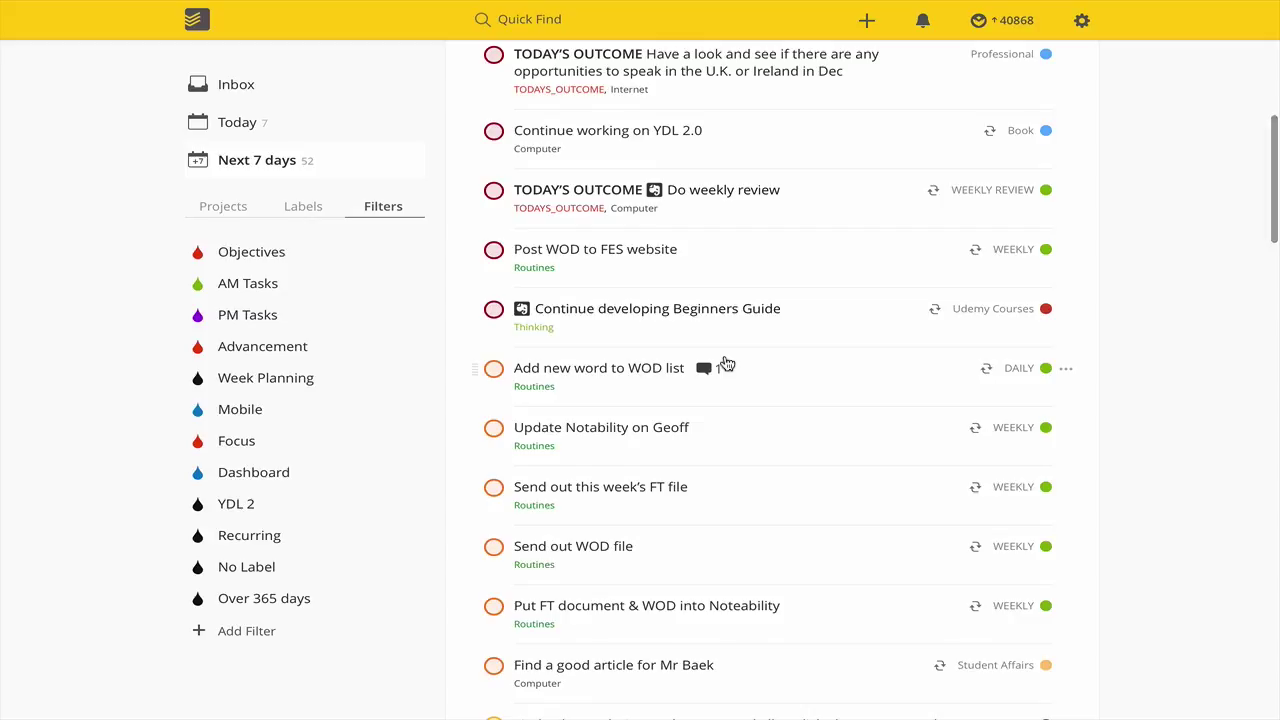
Return to the home view with inbox and today's tasks, and open the ROUTINES project with its sub-projects expanded
scroll(724, 364, up, 6)
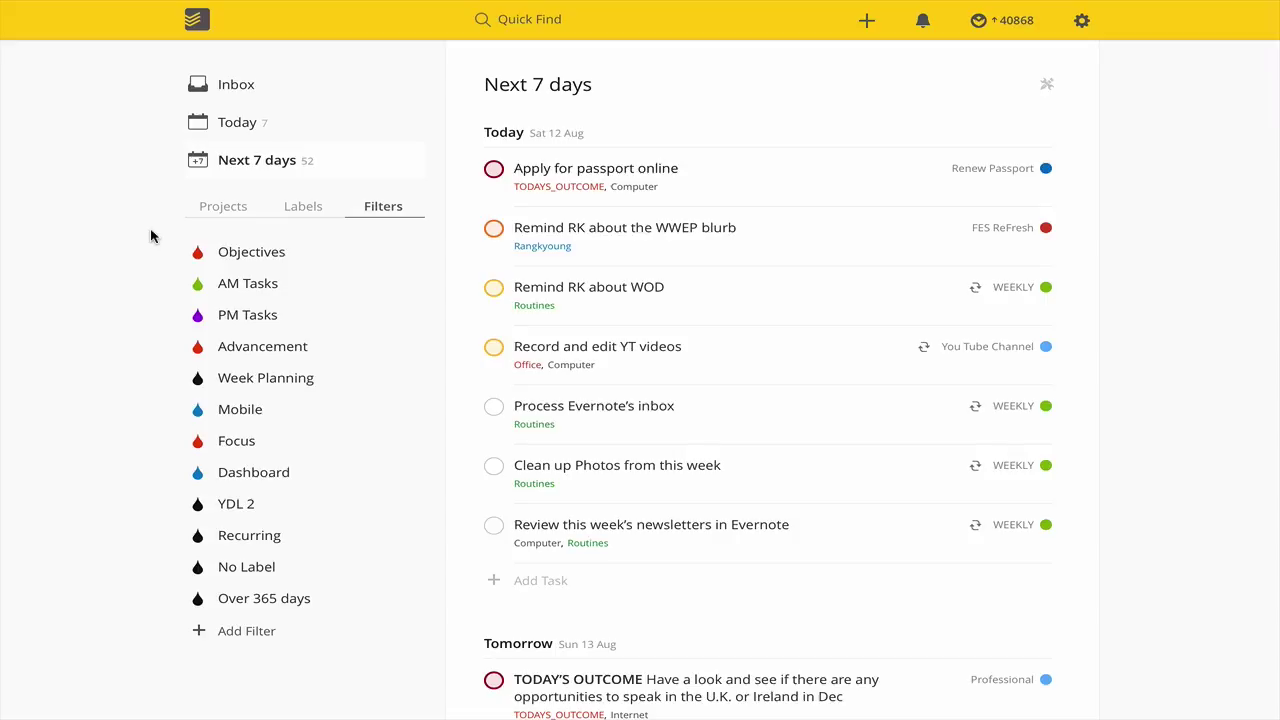
click(203, 21)
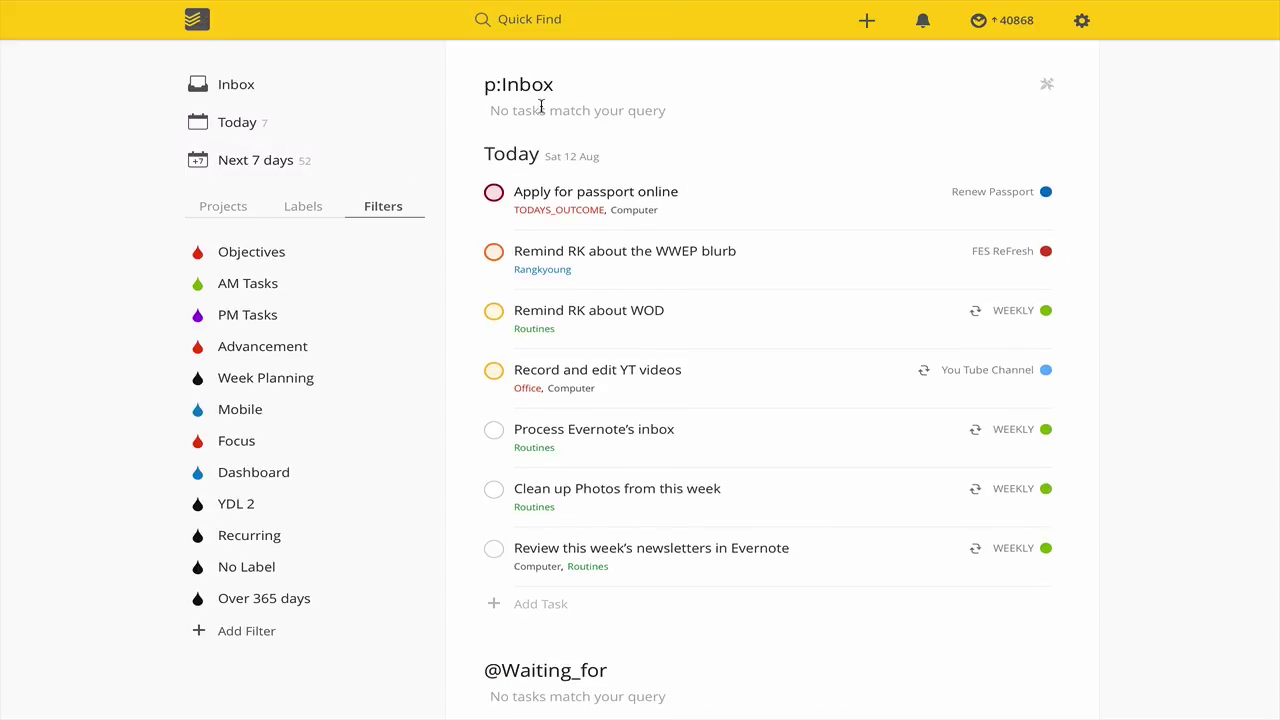
click(216, 208)
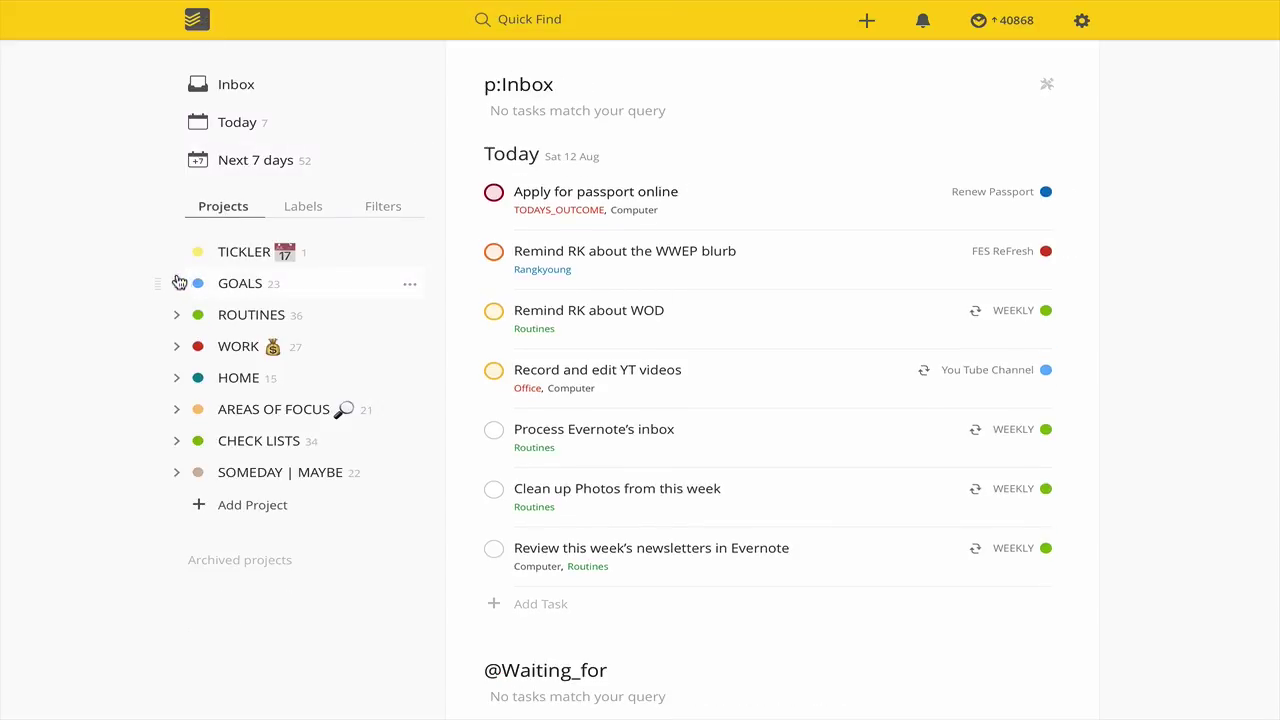
click(174, 317)
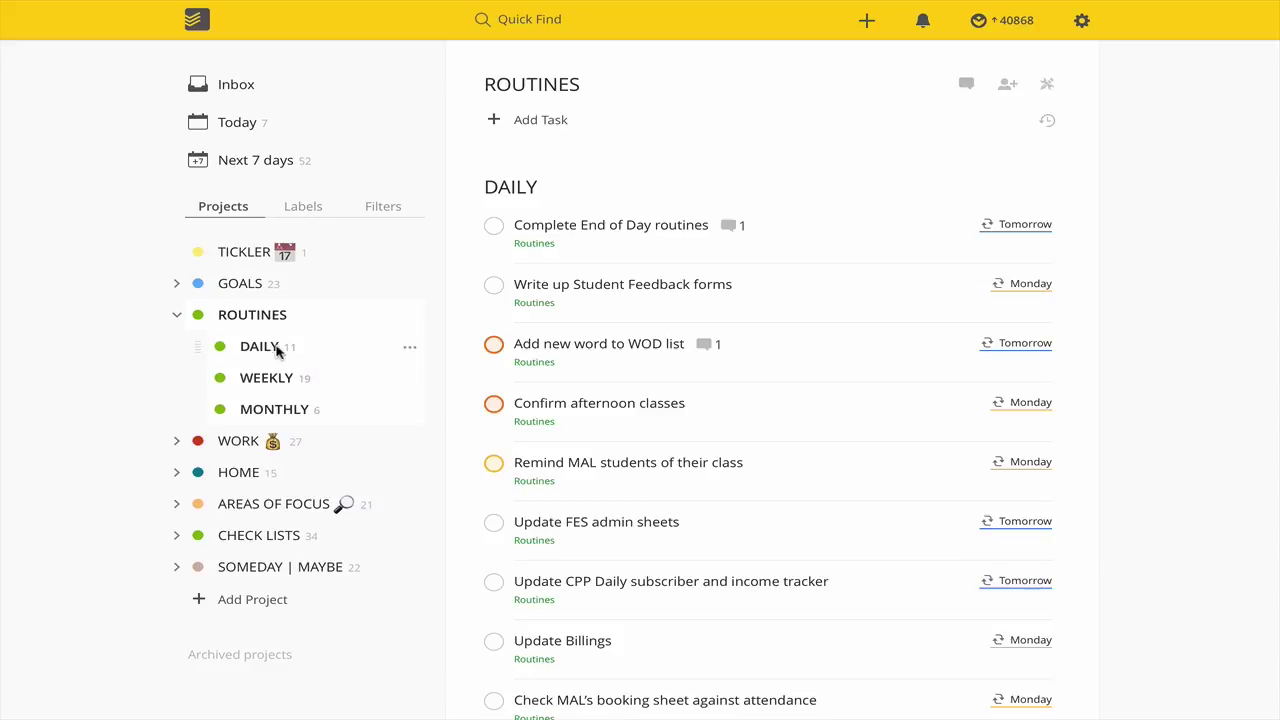
Review the checklist in the comment on the "Complete End of Day routines" task and close the comments
click(606, 226)
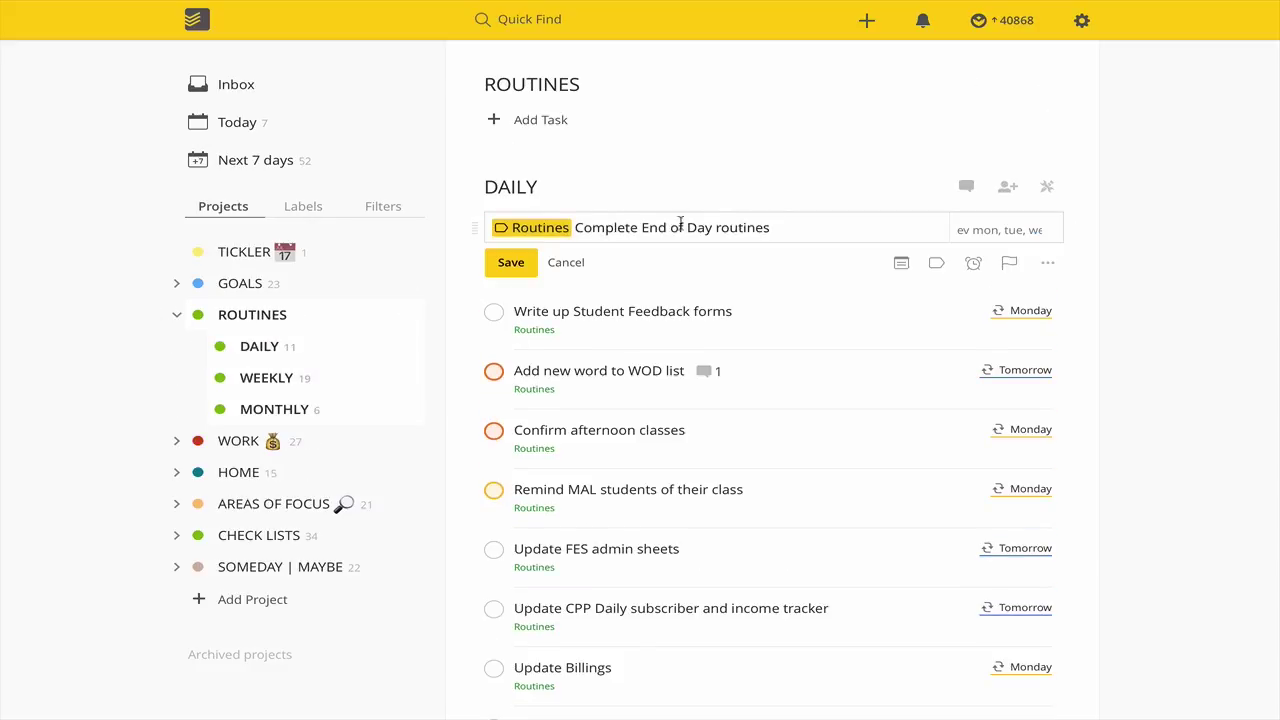
click(510, 262)
click(728, 224)
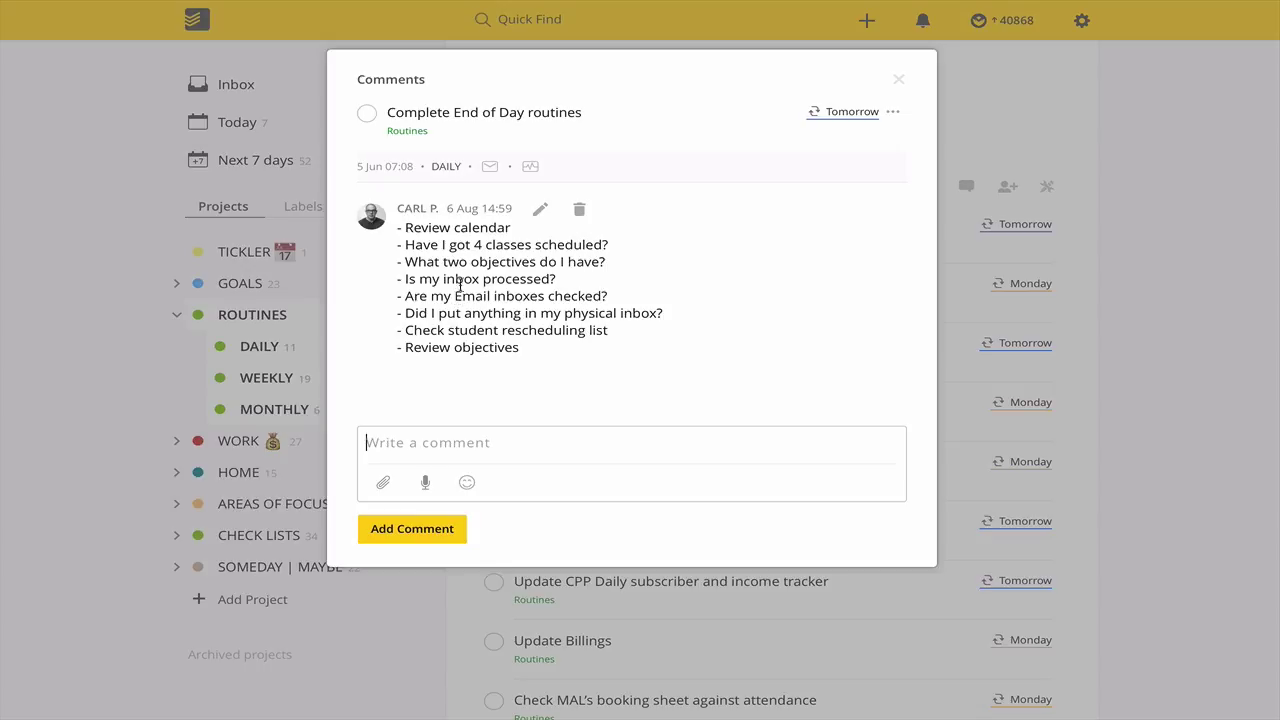
click(898, 84)
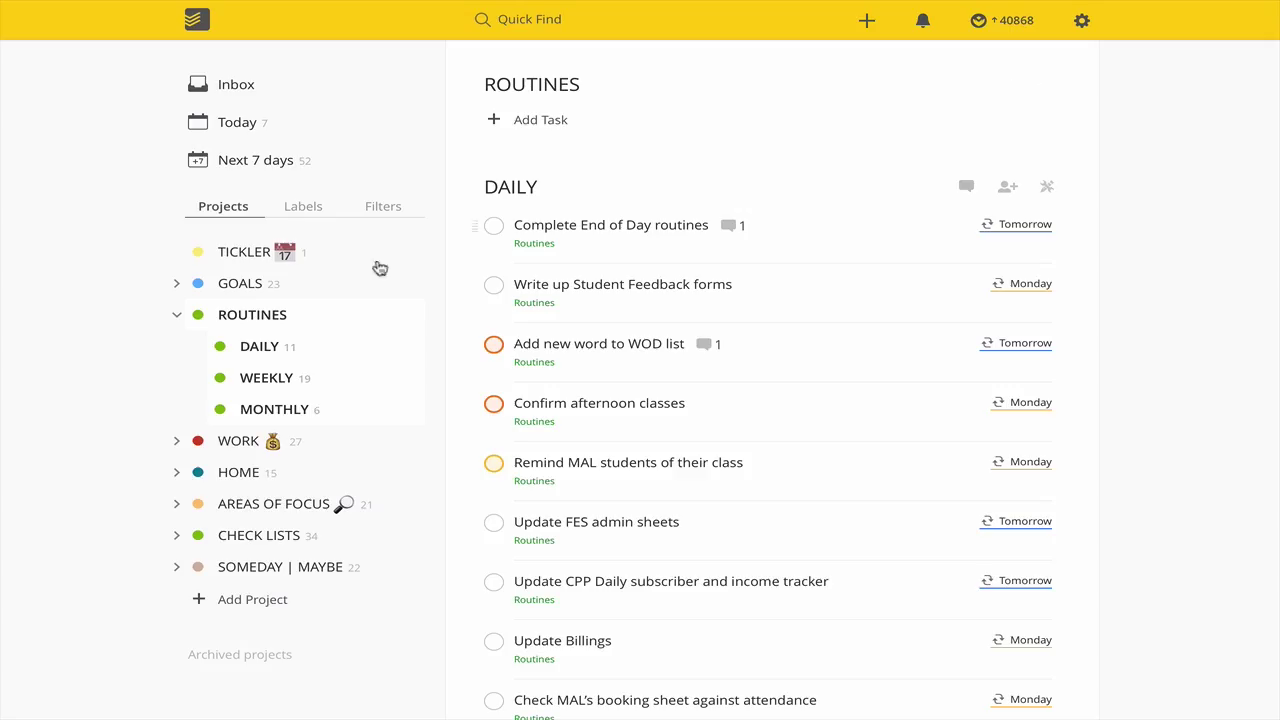
Collapse the ROUTINES project and review the coming days' tasks in the Objectives filter
click(175, 316)
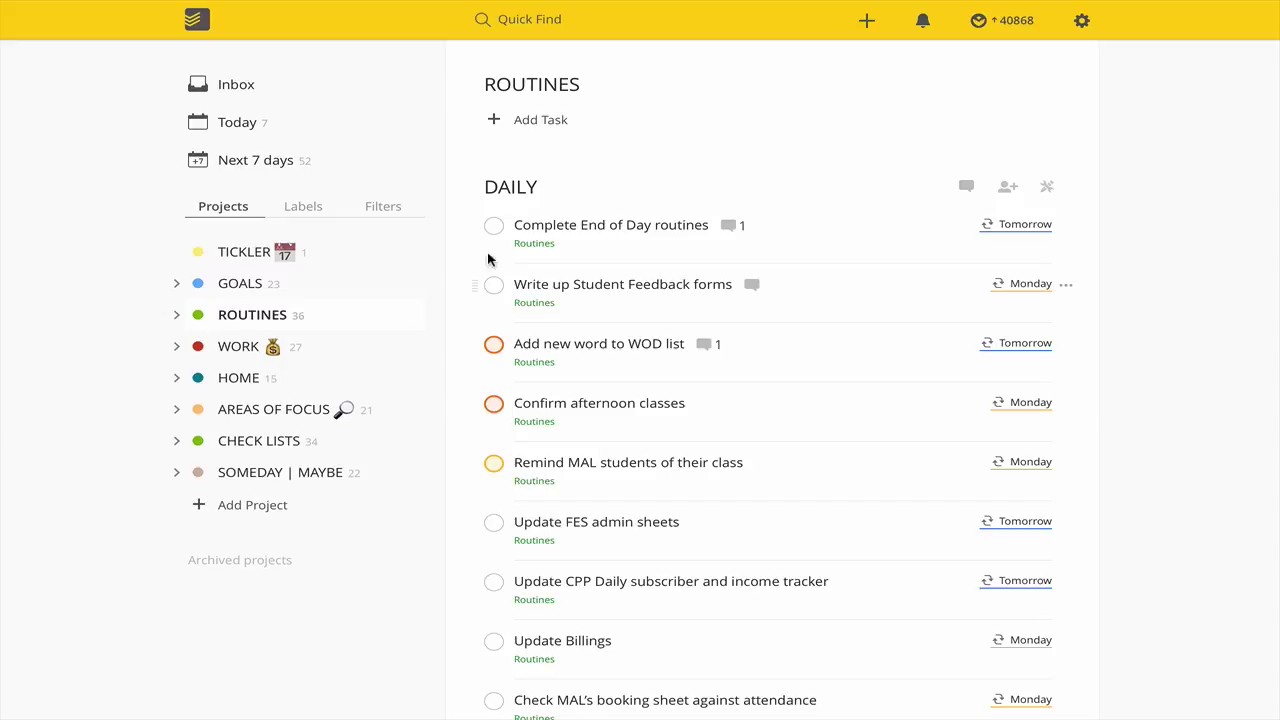
click(383, 207)
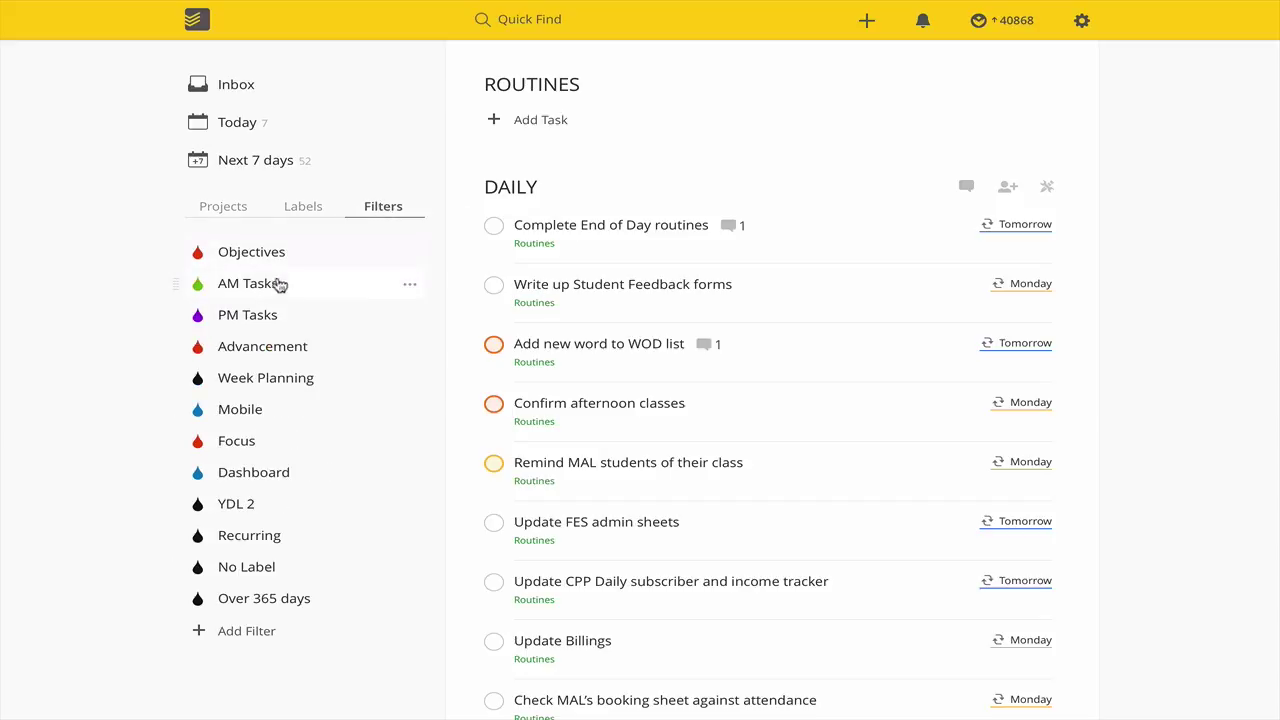
click(240, 257)
scroll(705, 379, down, 3)
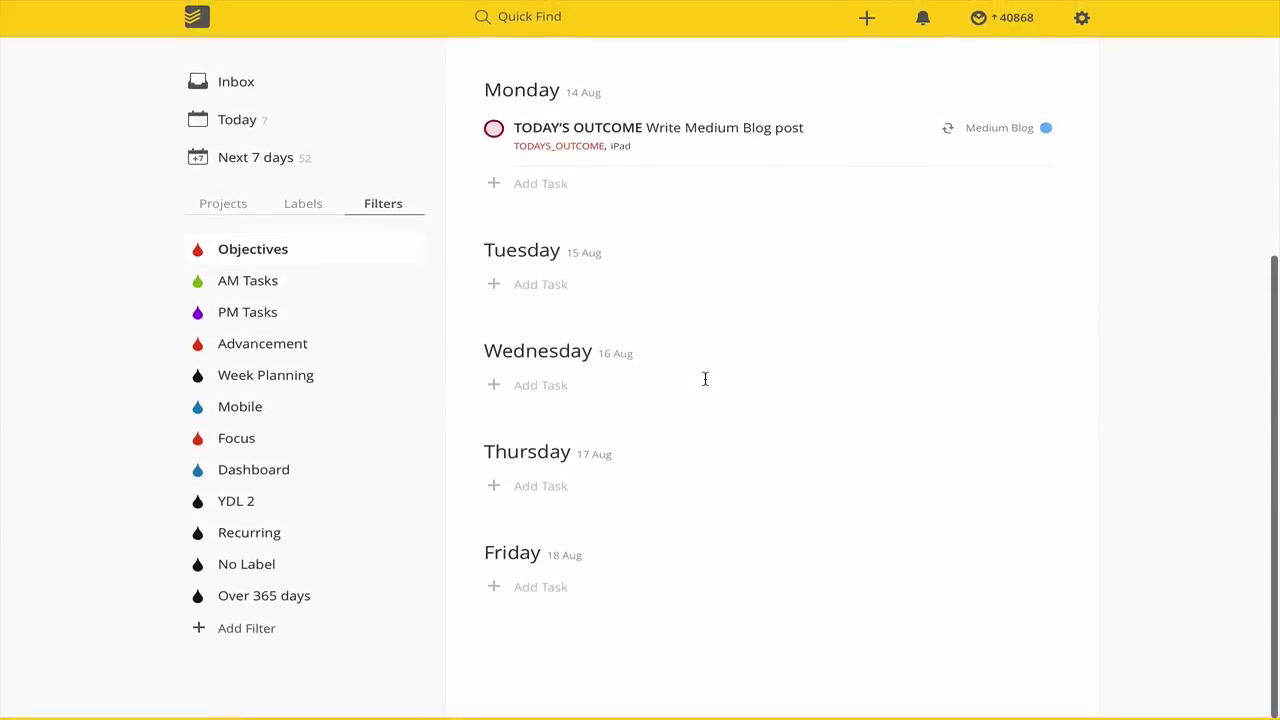
scroll(705, 379, up, 3)
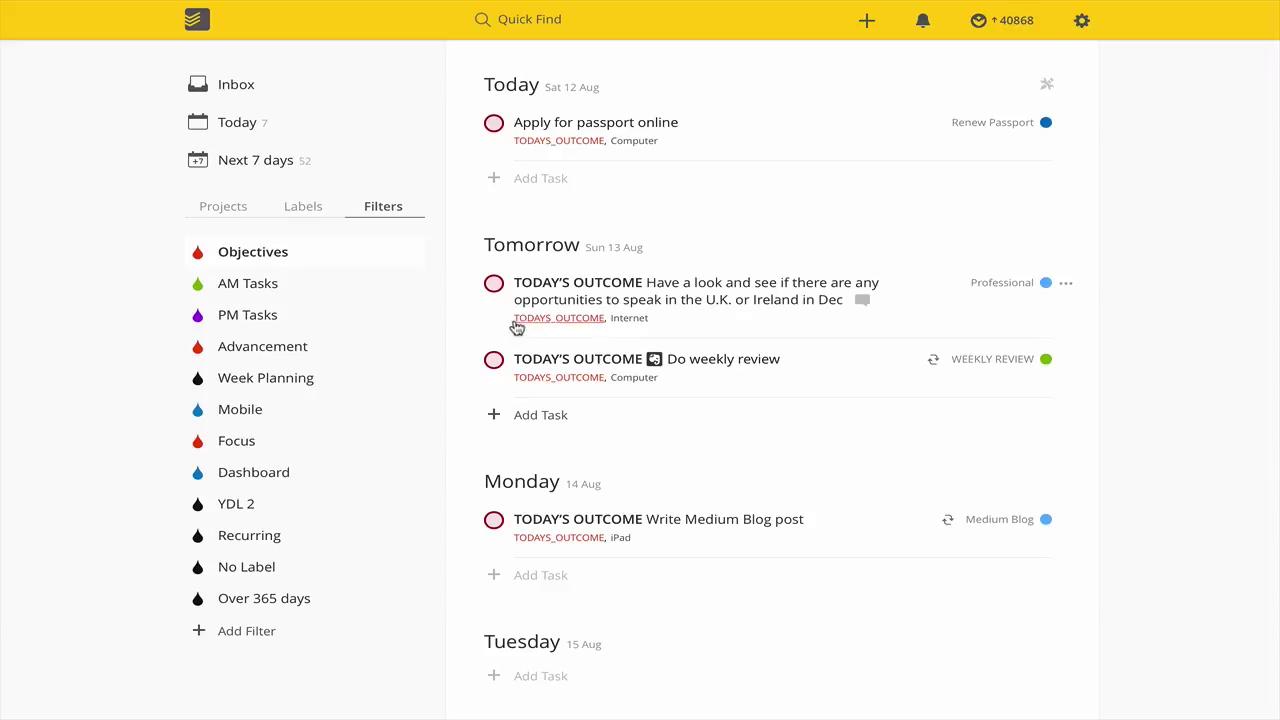
Look through the Next 7 days tasks, switching briefly to the Calendar app to view the week of 14 August 2017 and back to Todoist
click(250, 168)
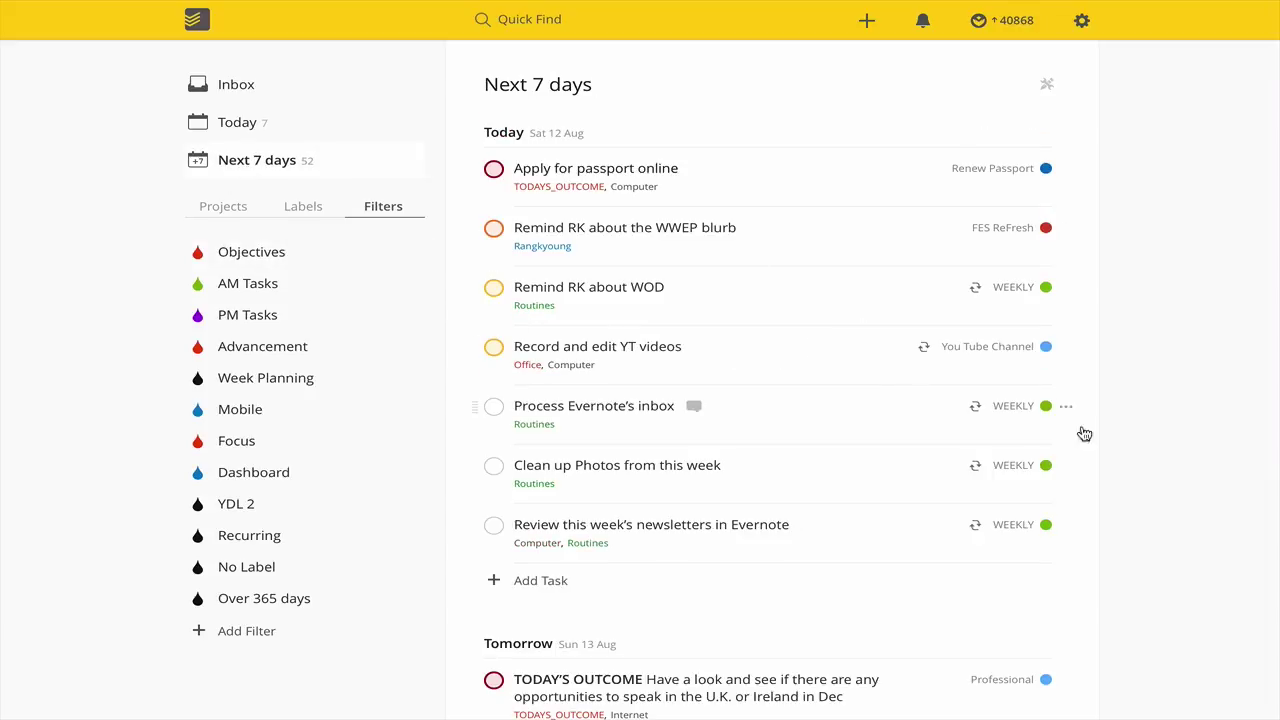
scroll(1148, 427, down, 10)
key(ctrl+Right)
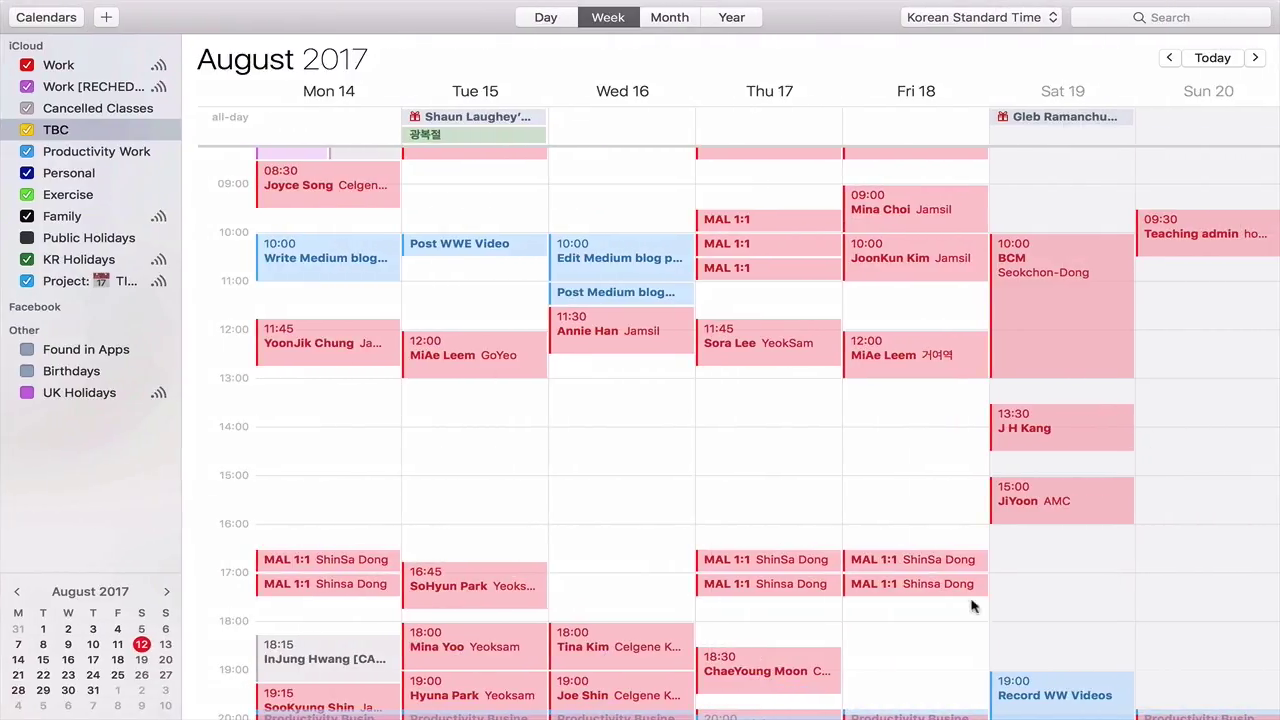
key(ctrl+Left)
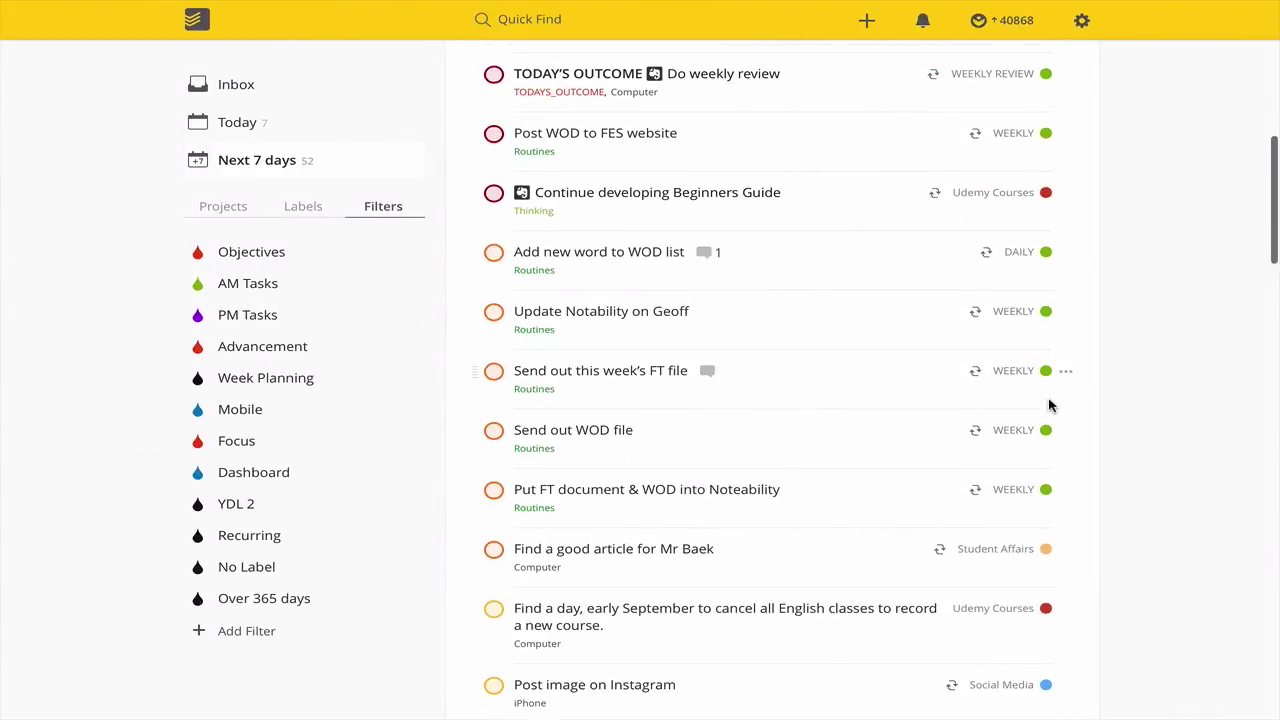
scroll(1049, 403, up, 3)
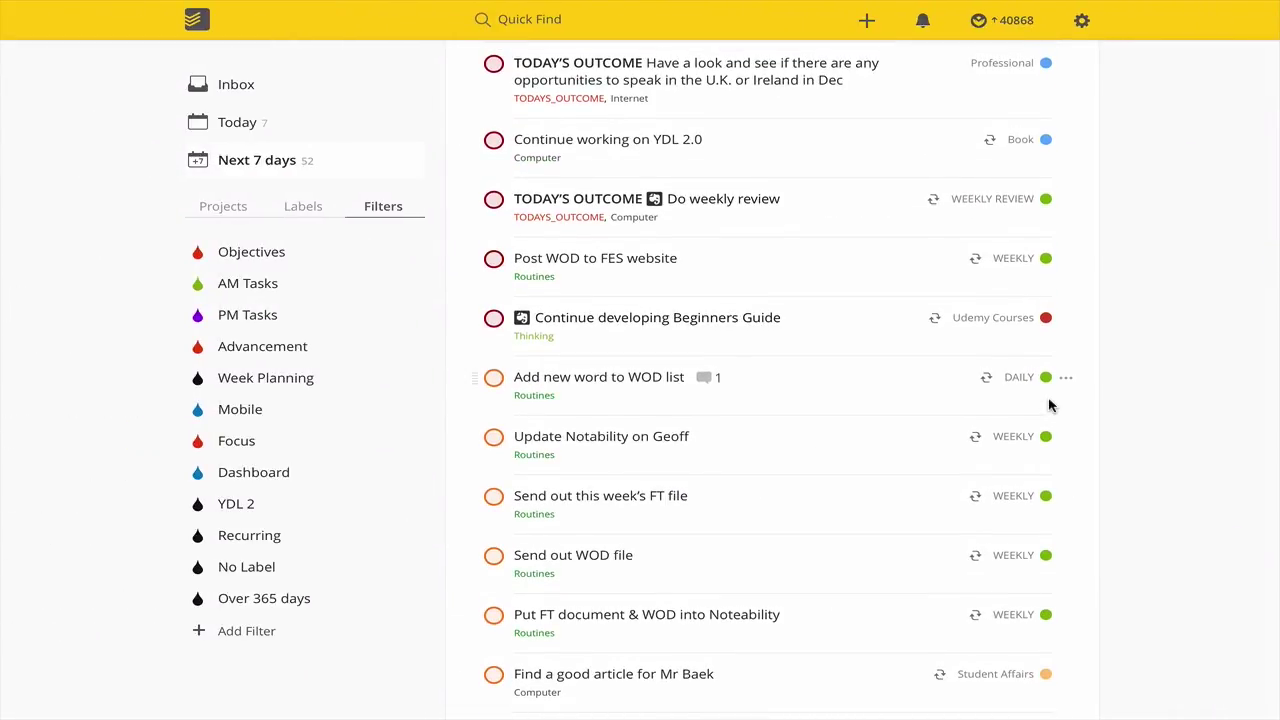